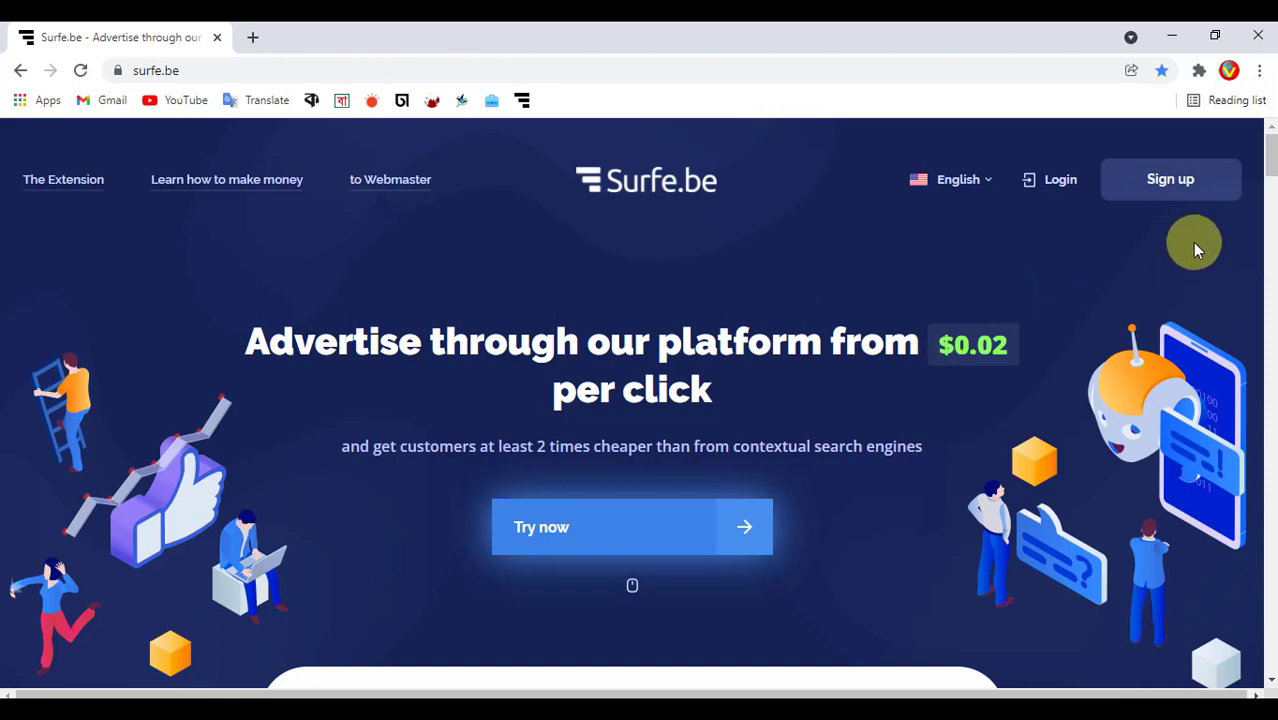
pyautogui.click(1162, 191)
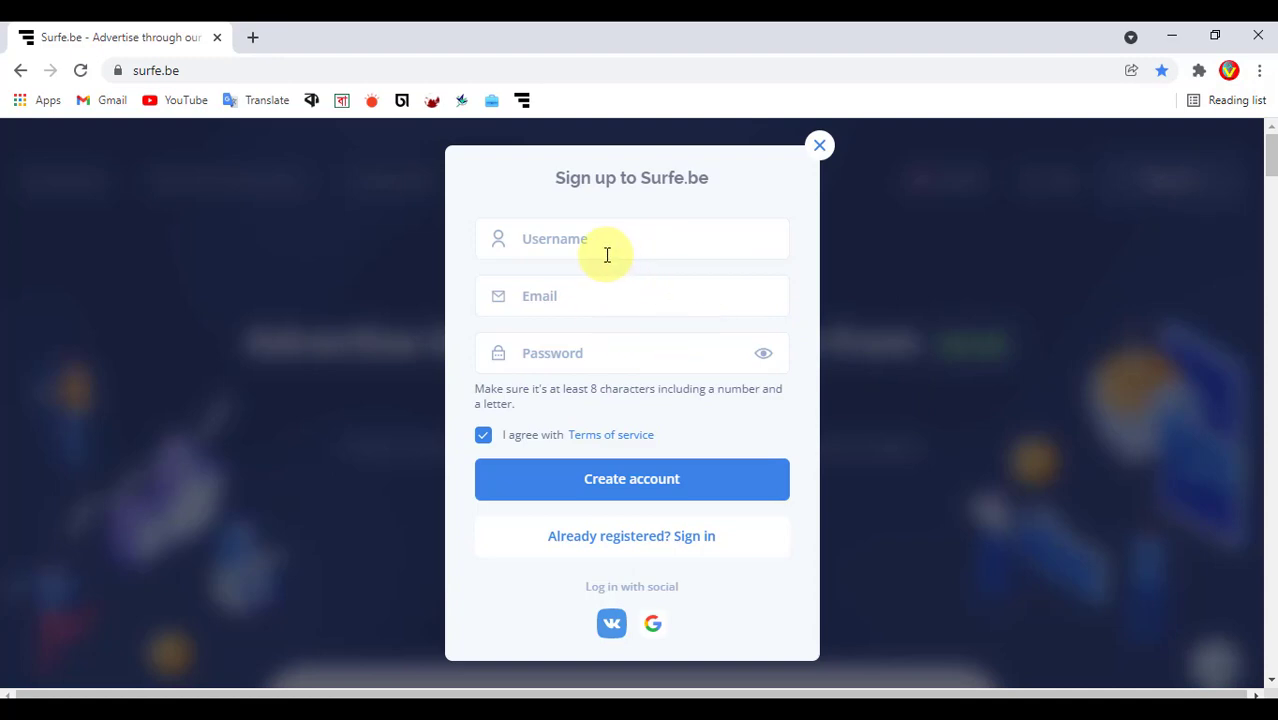
pyautogui.click(590, 360)
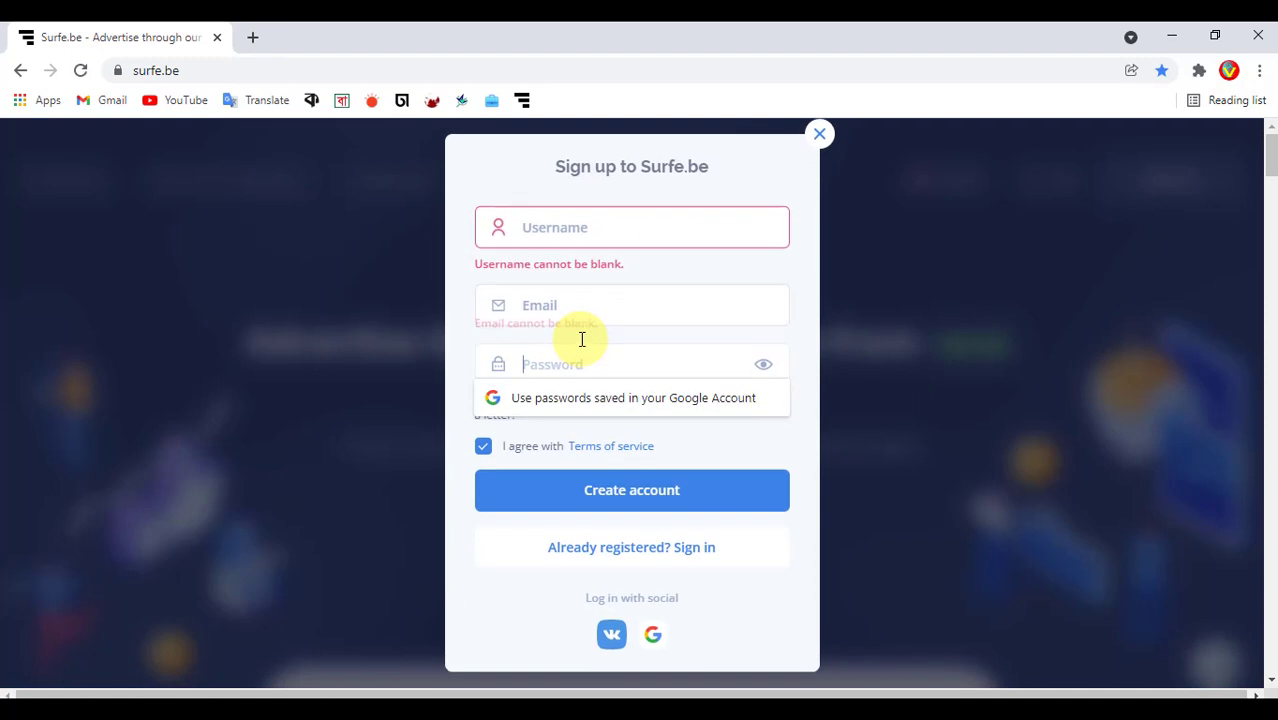
pyautogui.click(897, 374)
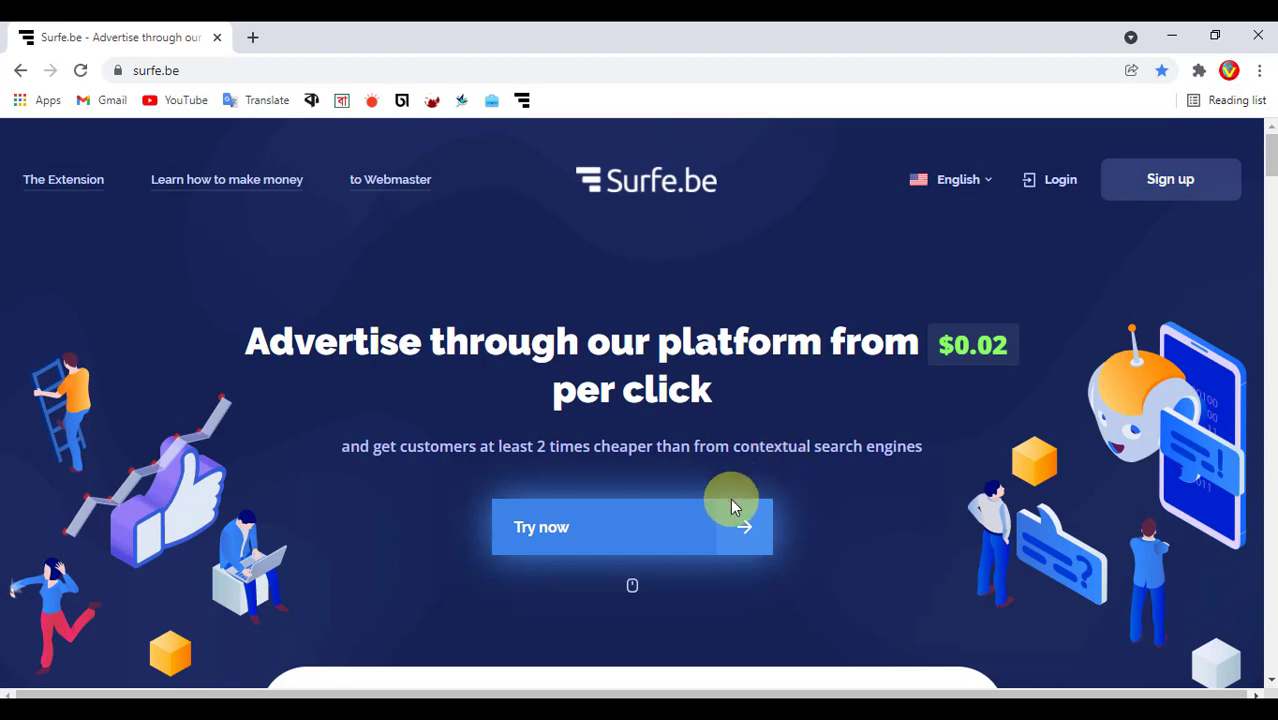
# - Open the Surfe.be sign-up form and fill in an available username and the account email address
pyautogui.click(1150, 179)
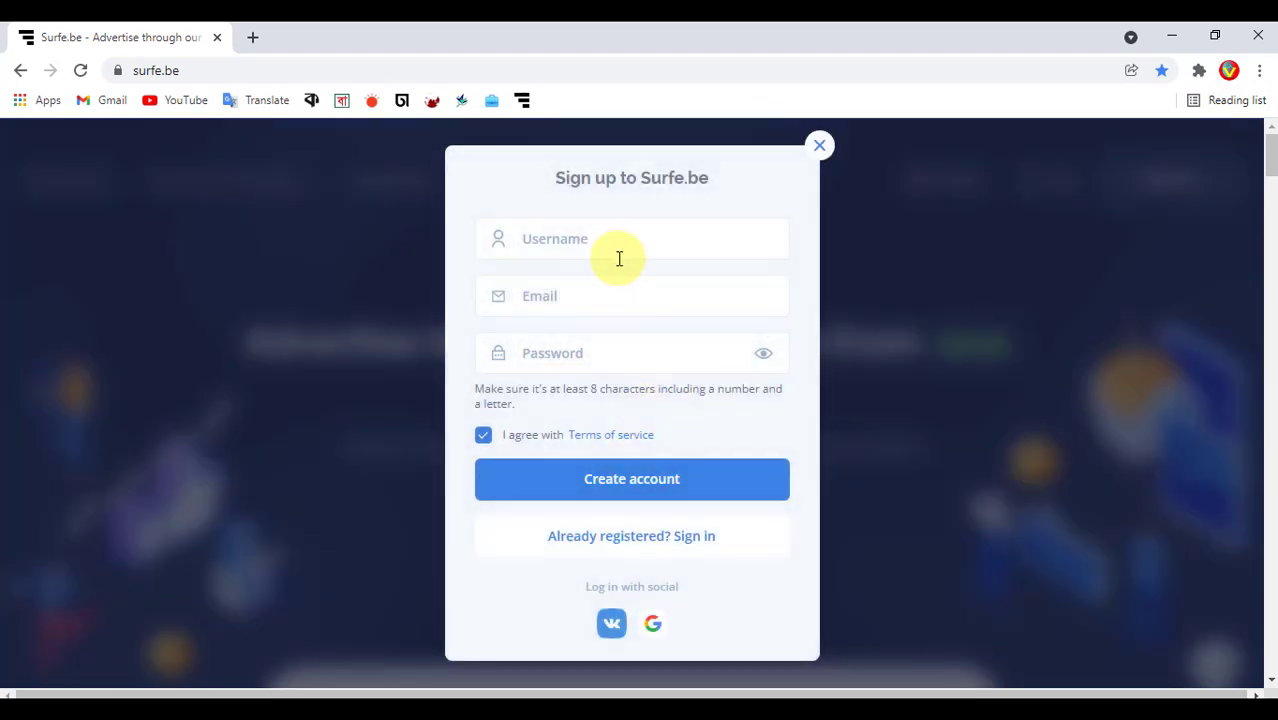
pyautogui.click(600, 237)
pyautogui.write('Ryhan')
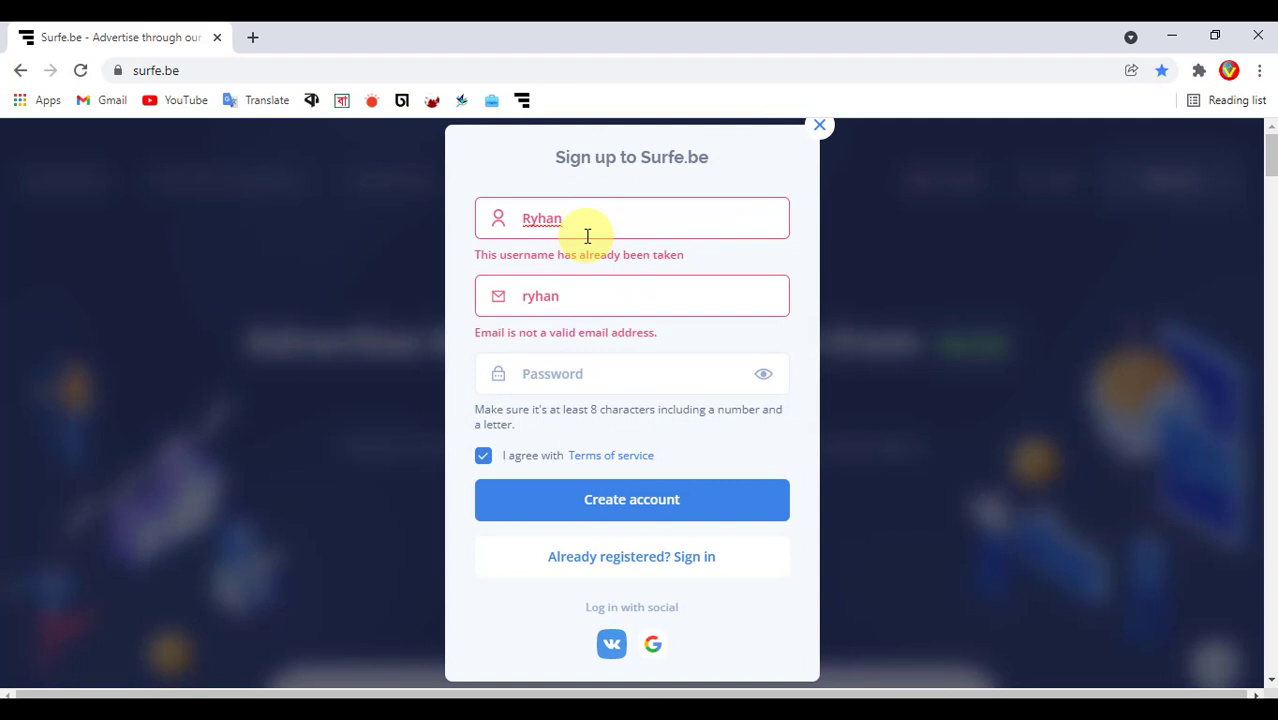
pyautogui.write('121')
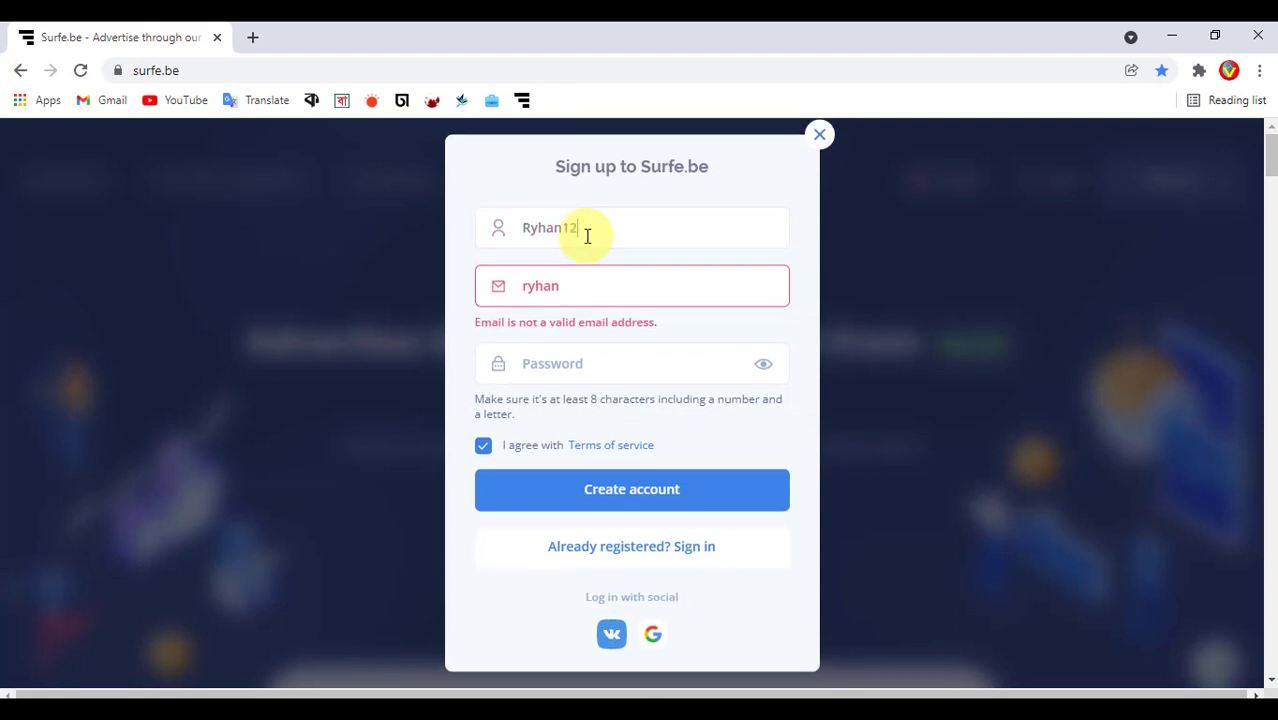
pyautogui.click(584, 287)
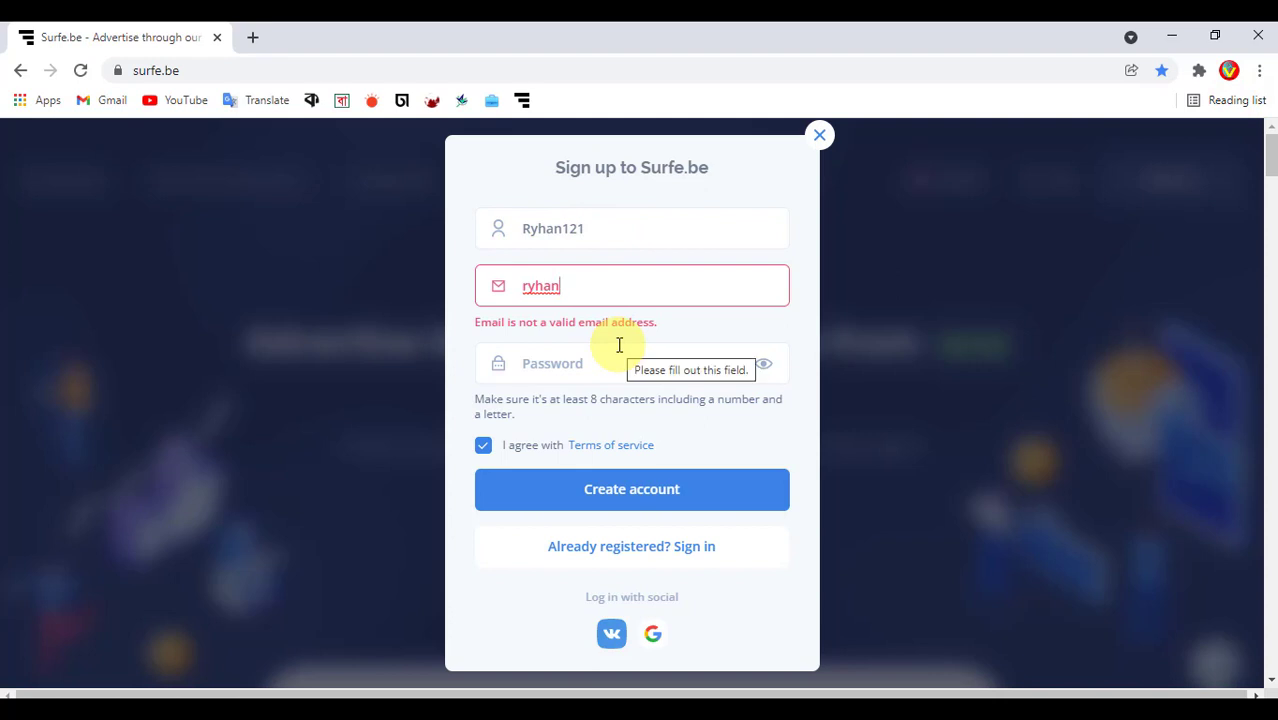
pyautogui.write('.')
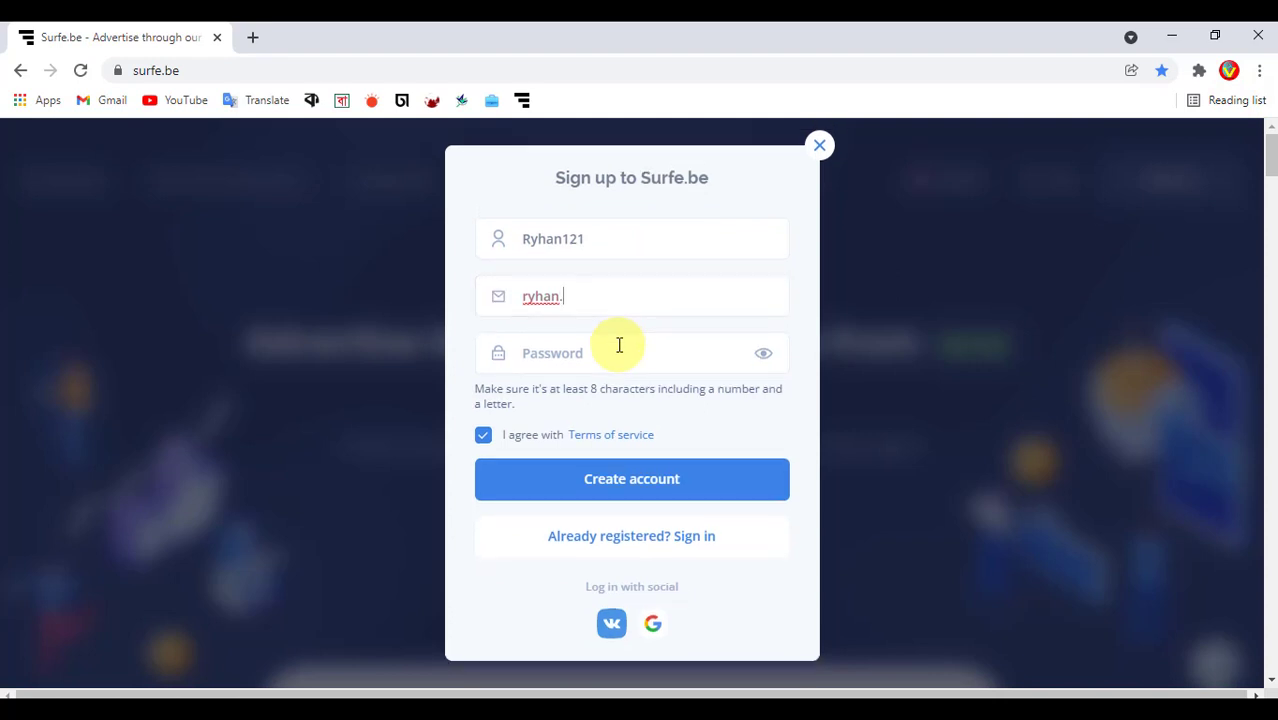
# - Enter an account password of at least 8 characters with a number and a letter, and create the account
pyautogui.click(568, 353)
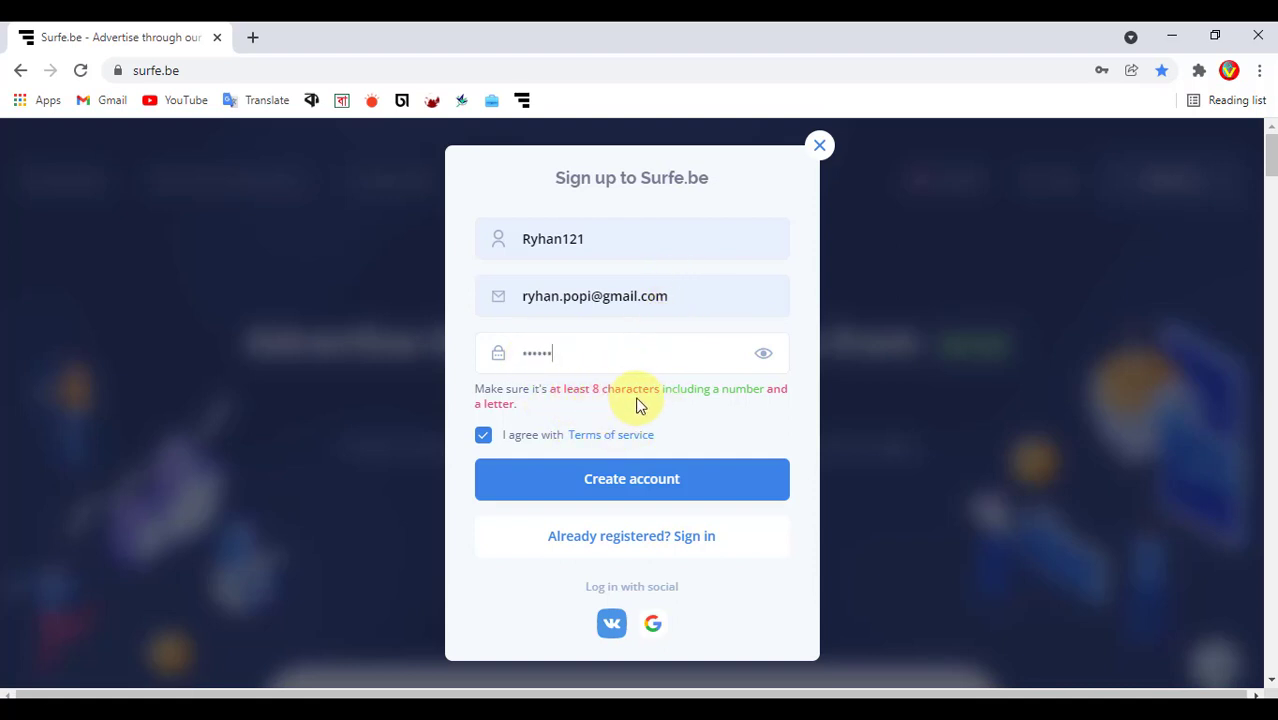
pyautogui.moveTo(578, 355); pyautogui.dragTo(366, 380)
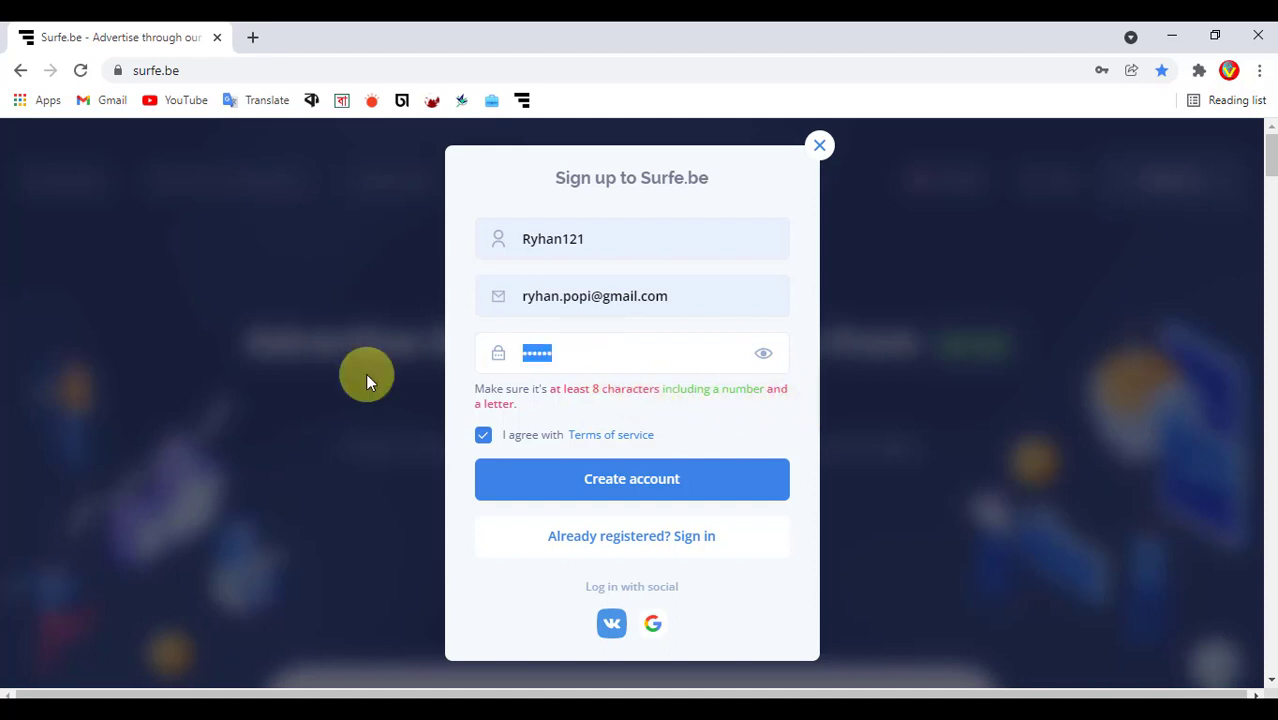
pyautogui.press('BackSpace')
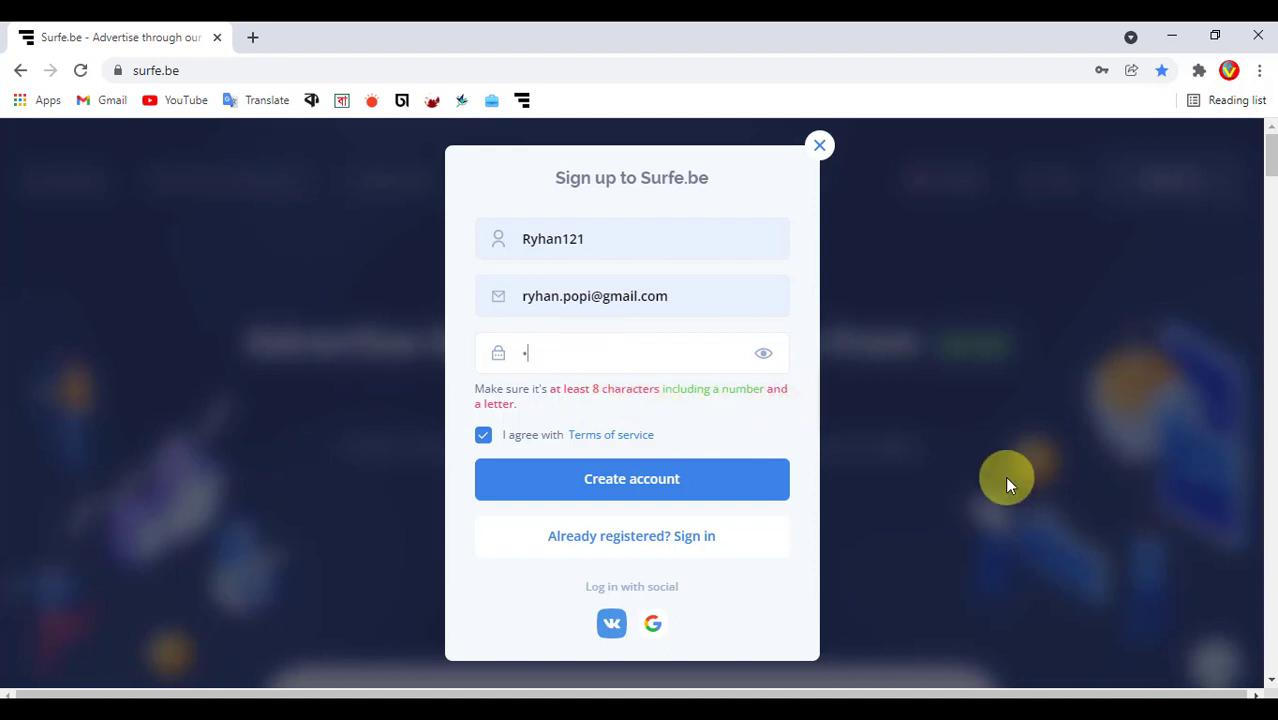
pyautogui.write('••••••••')
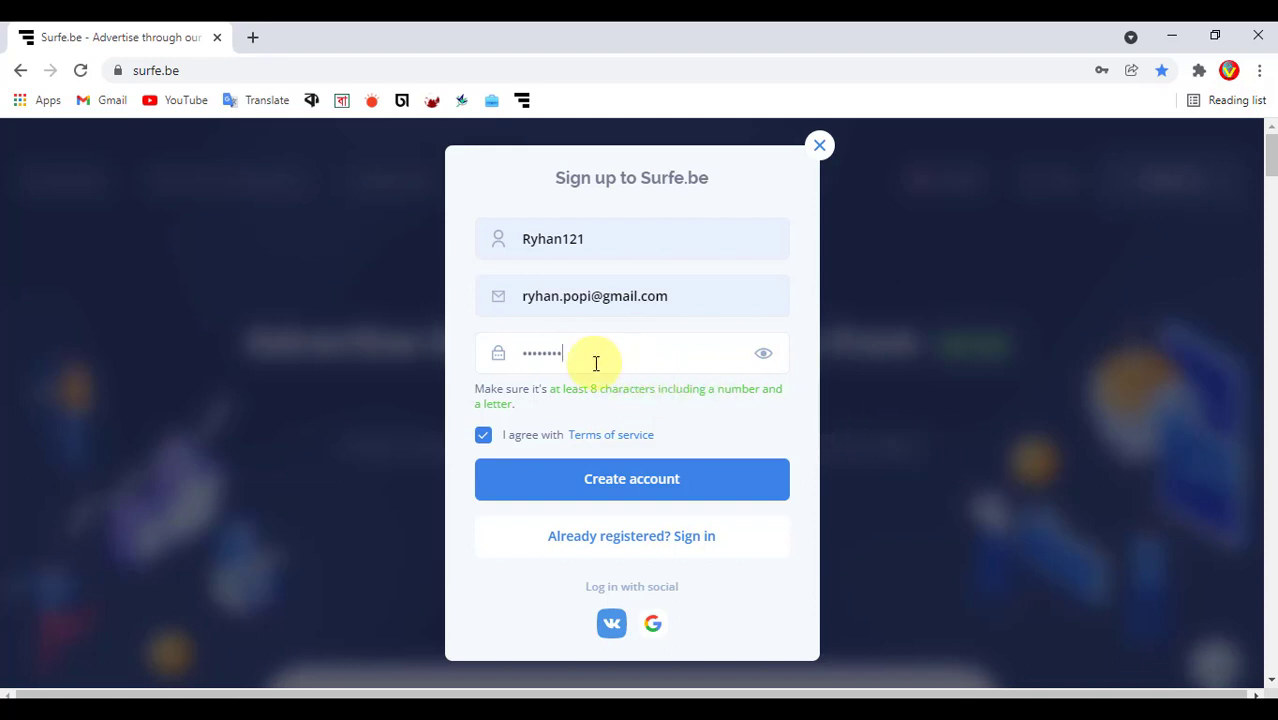
pyautogui.click(682, 488)
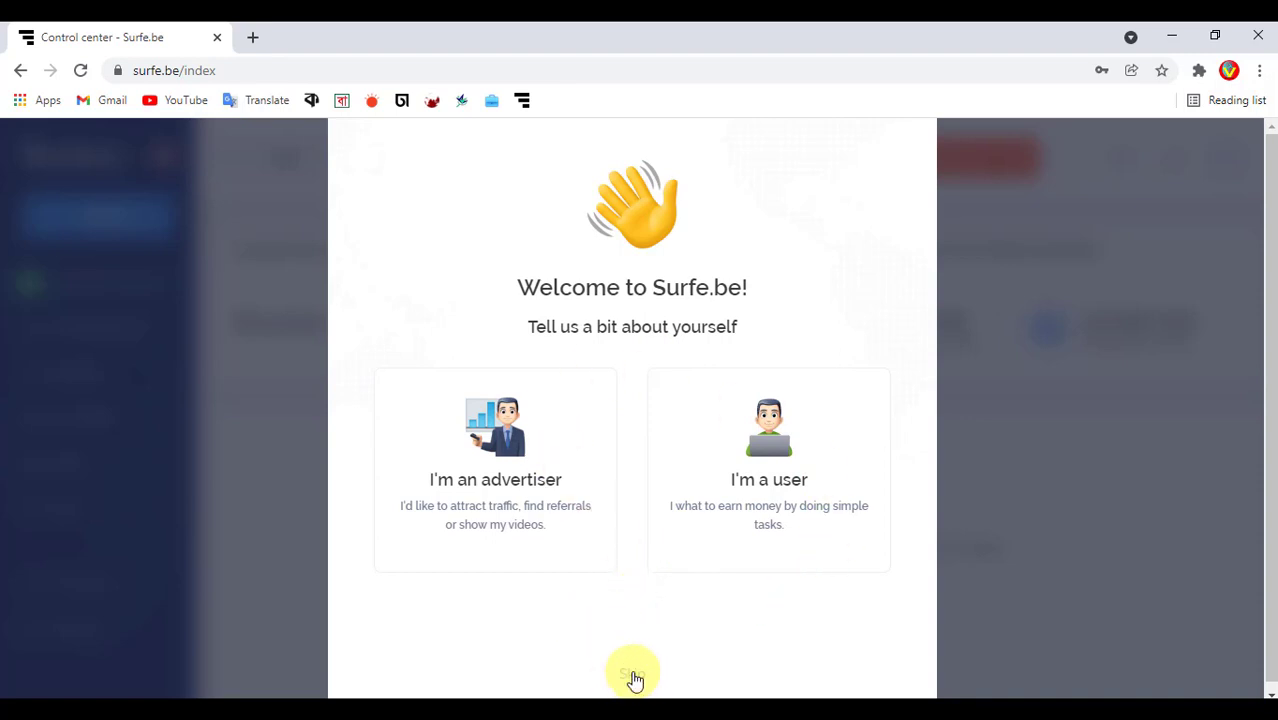
# - Complete the welcome questions as a user with experience in other earning projects, accept the gift and skip the introductory tour
pyautogui.click(812, 482)
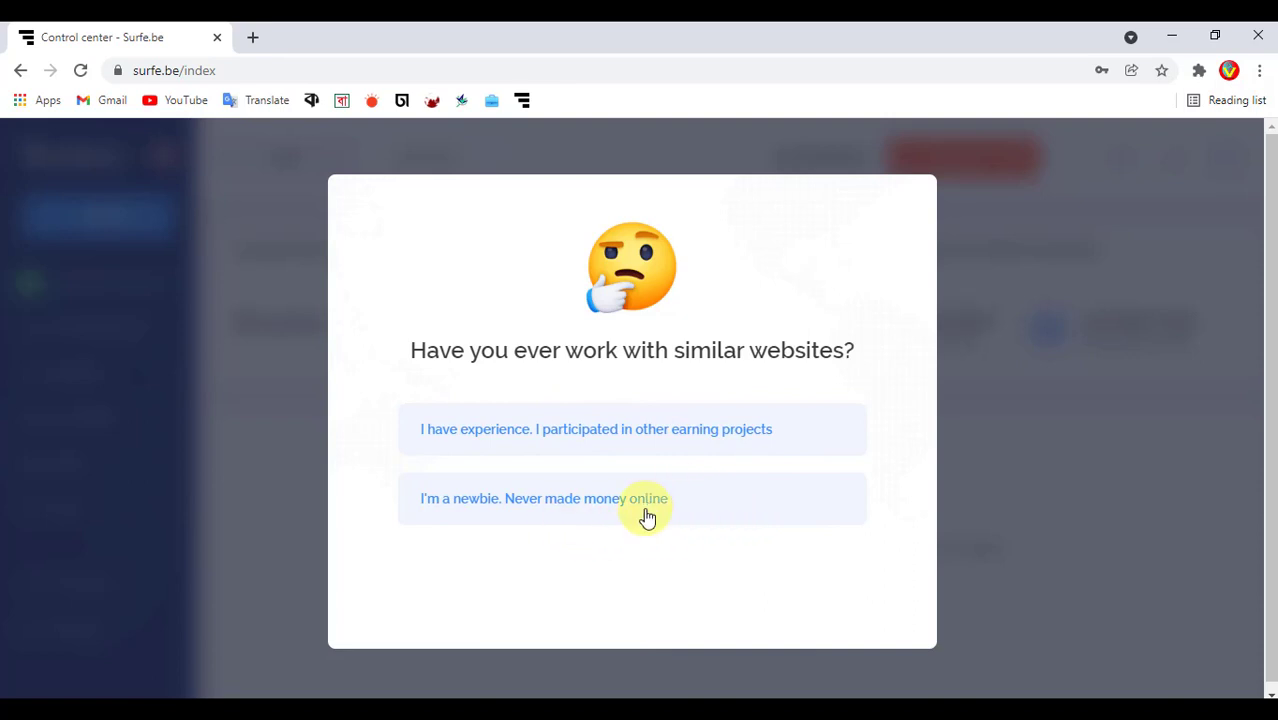
pyautogui.click(660, 432)
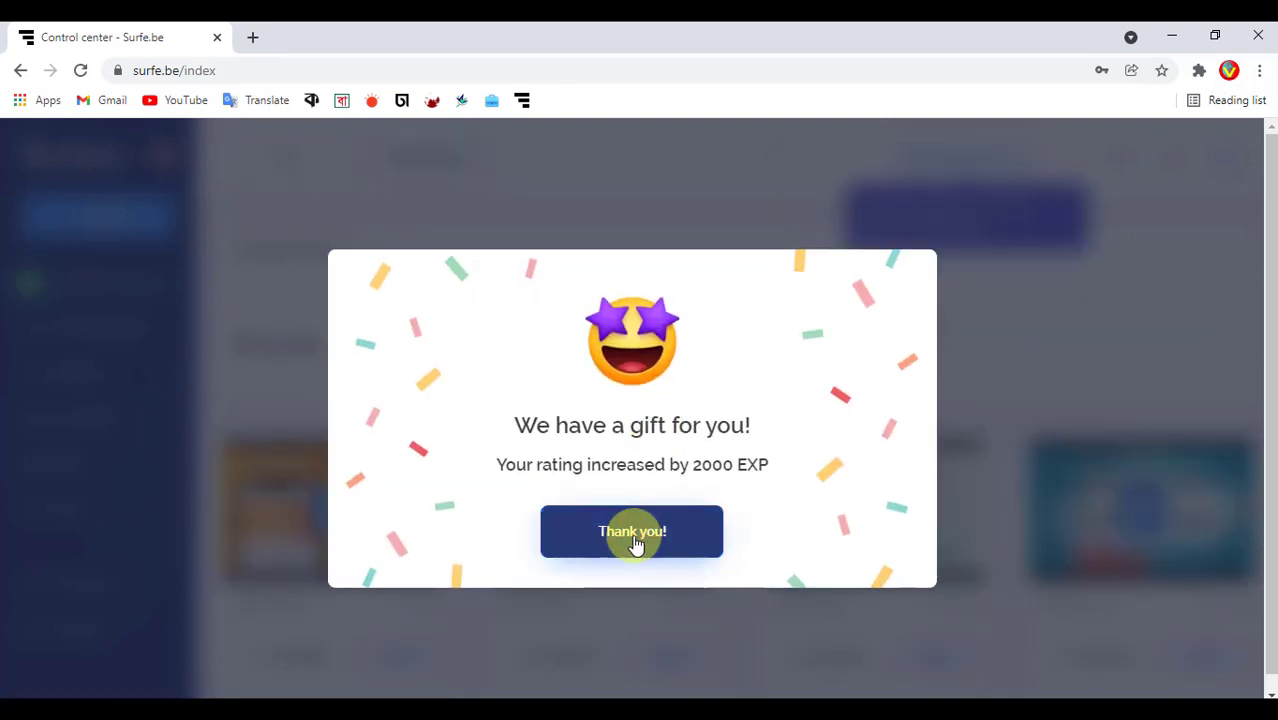
pyautogui.click(634, 532)
pyautogui.click(656, 610)
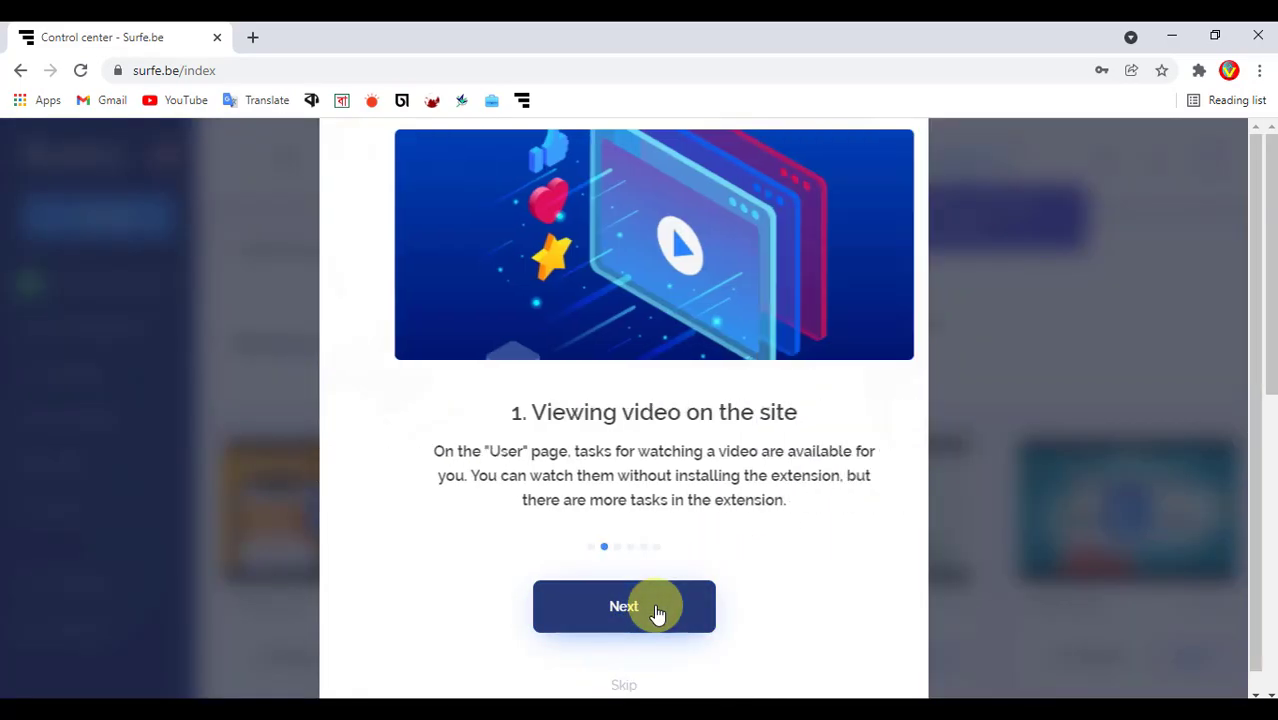
pyautogui.click(623, 685)
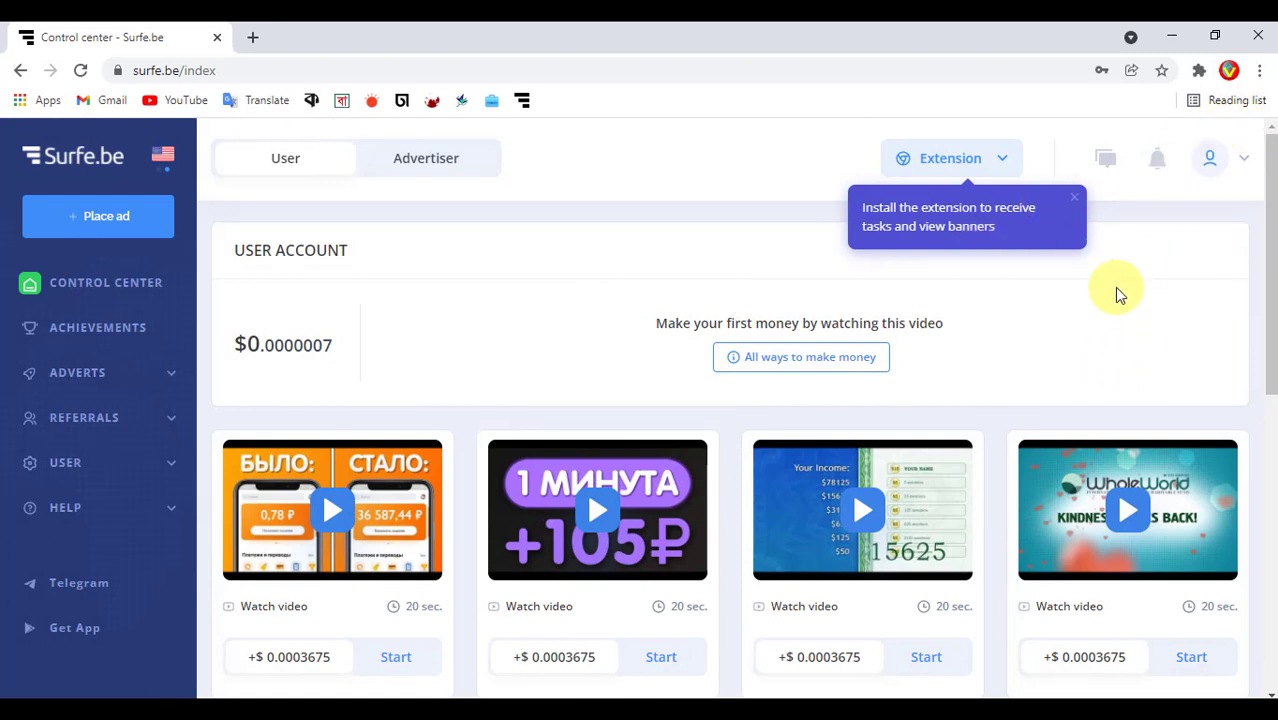
# - Dismiss the extension and chat hints, and examine the user account balance and video tasks in the control center
pyautogui.click(1076, 198)
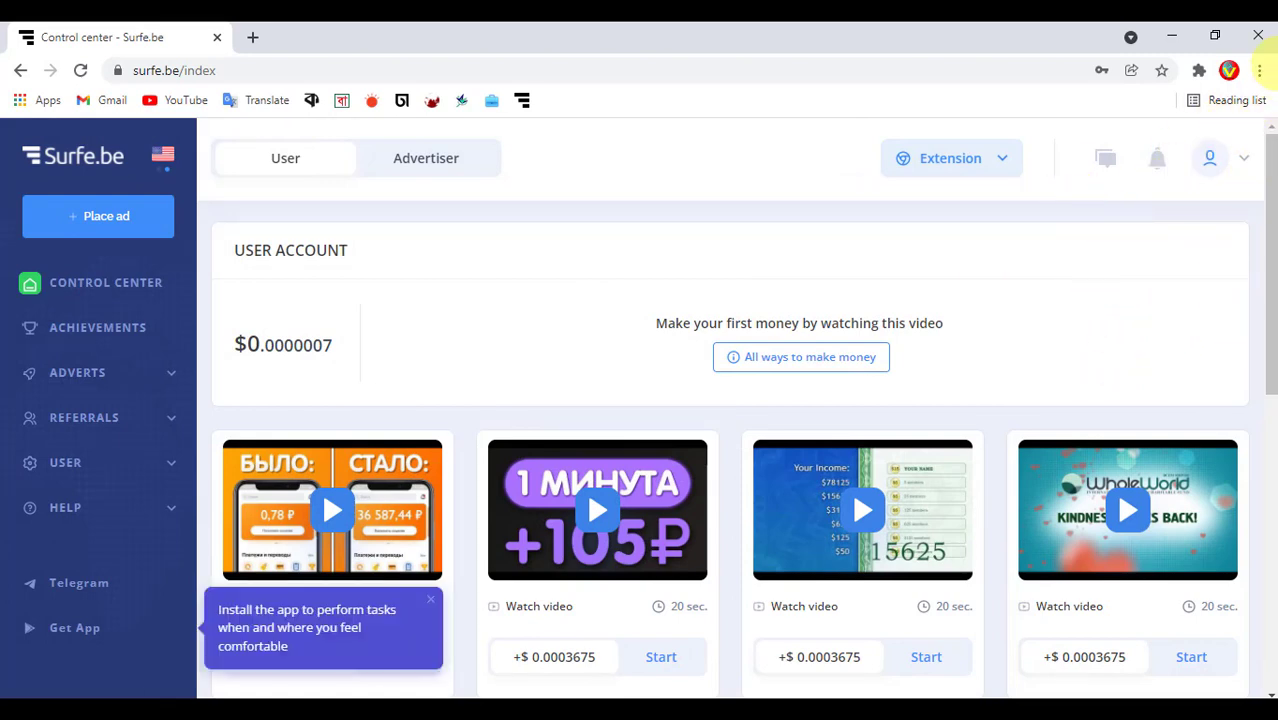
pyautogui.click(1260, 70)
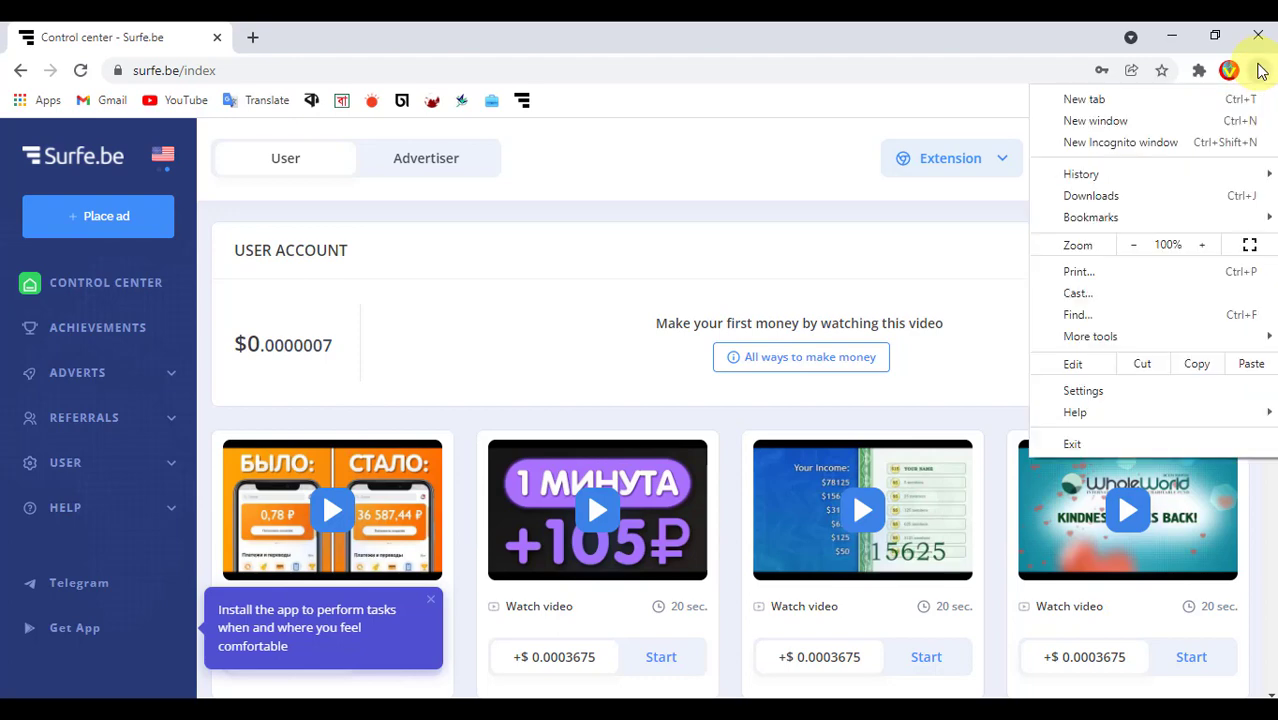
pyautogui.click(973, 266)
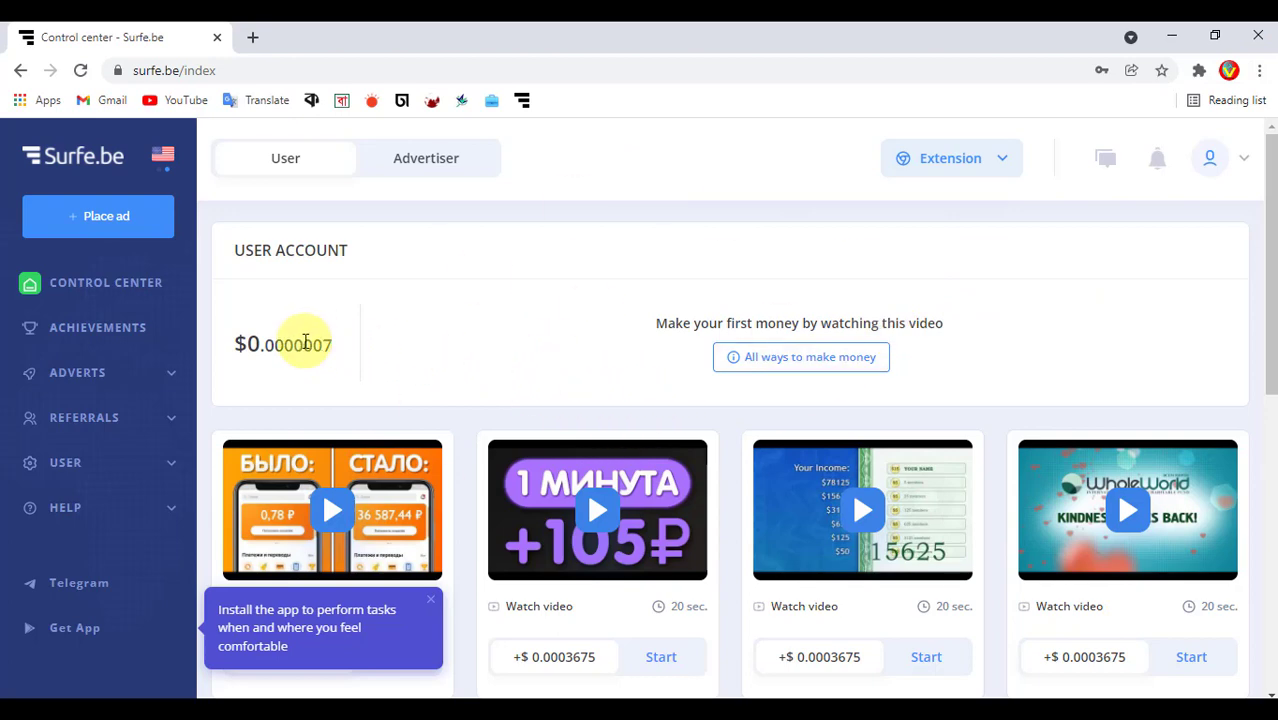
pyautogui.moveTo(228, 344); pyautogui.dragTo(370, 356)
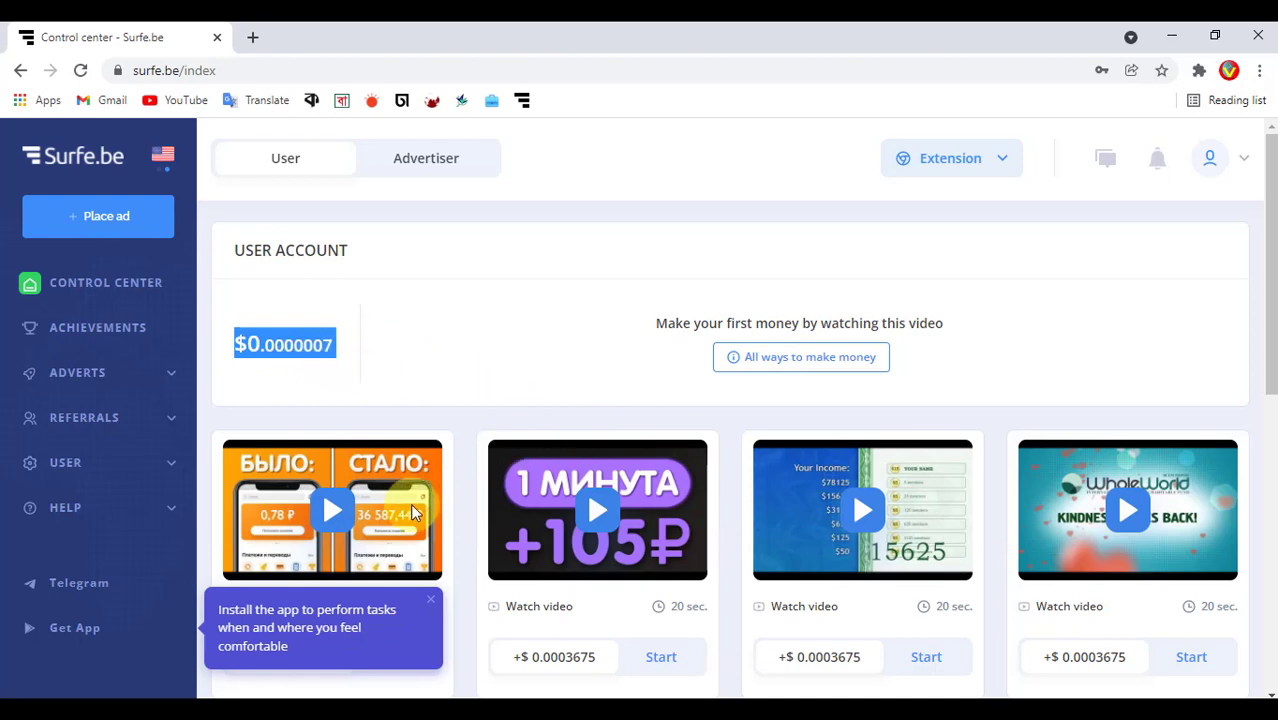
pyautogui.scroll(-1, 416, 510)
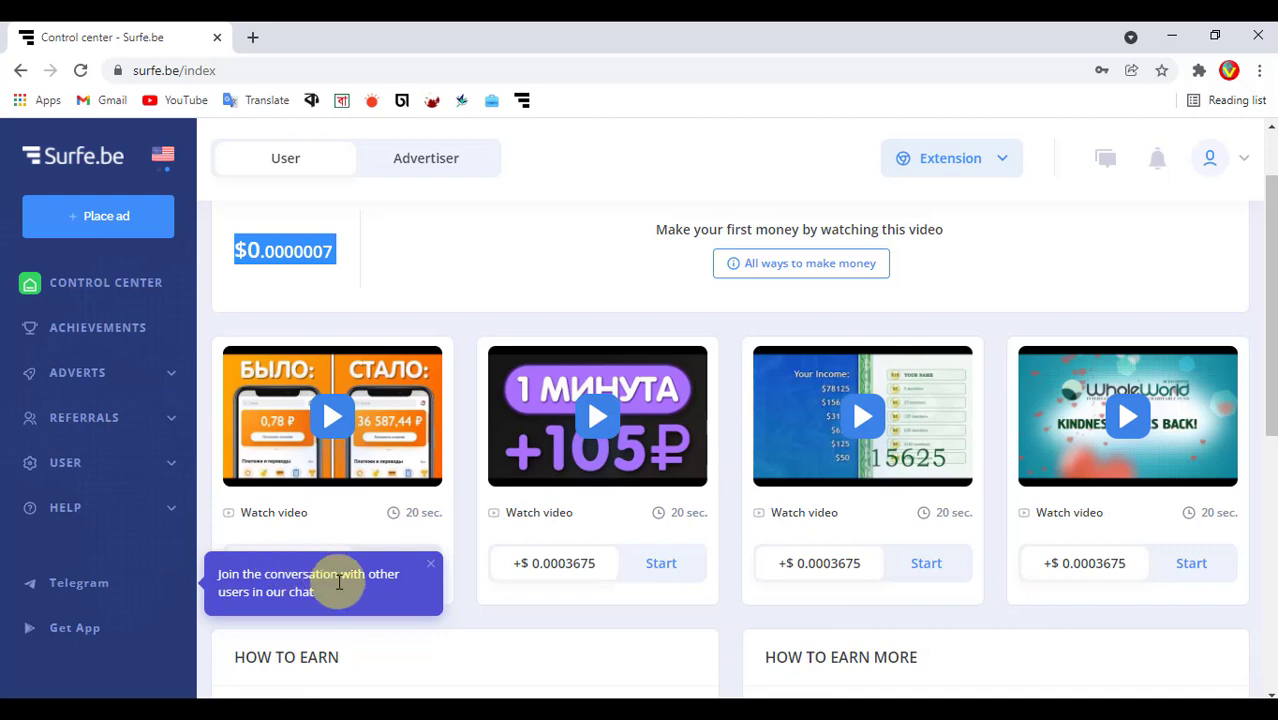
pyautogui.click(431, 563)
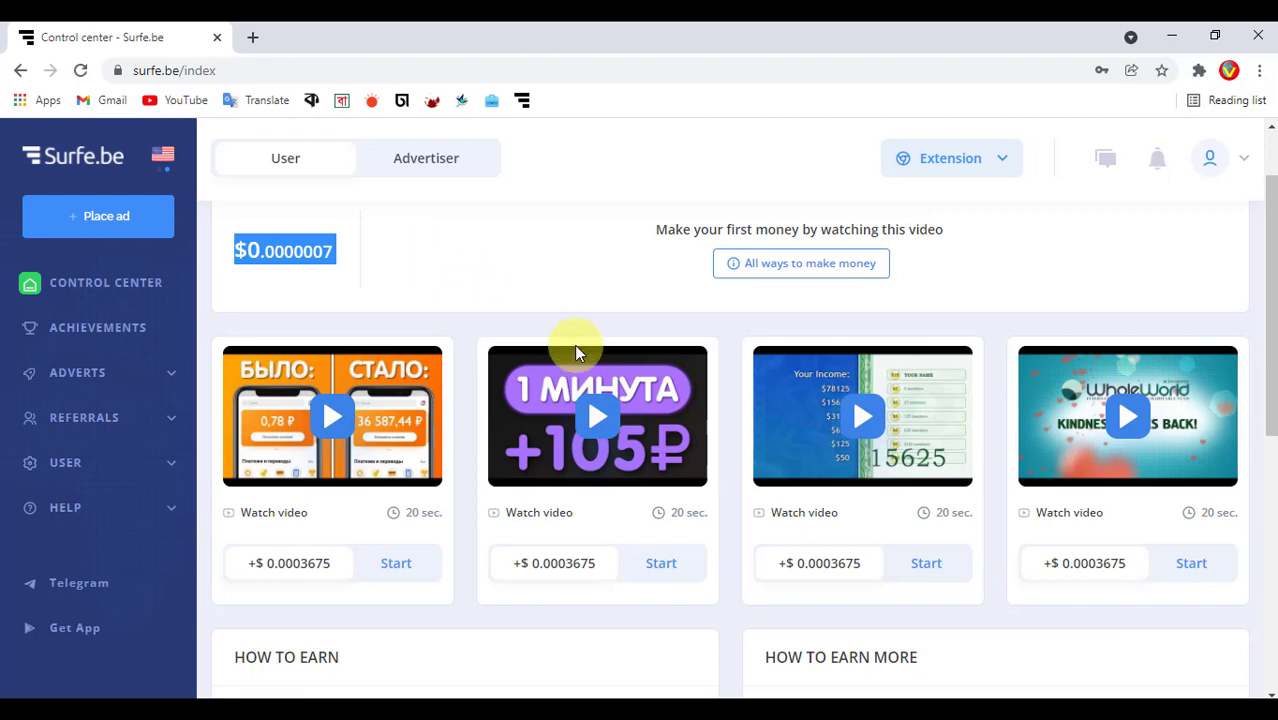
pyautogui.scroll(1, 690, 394)
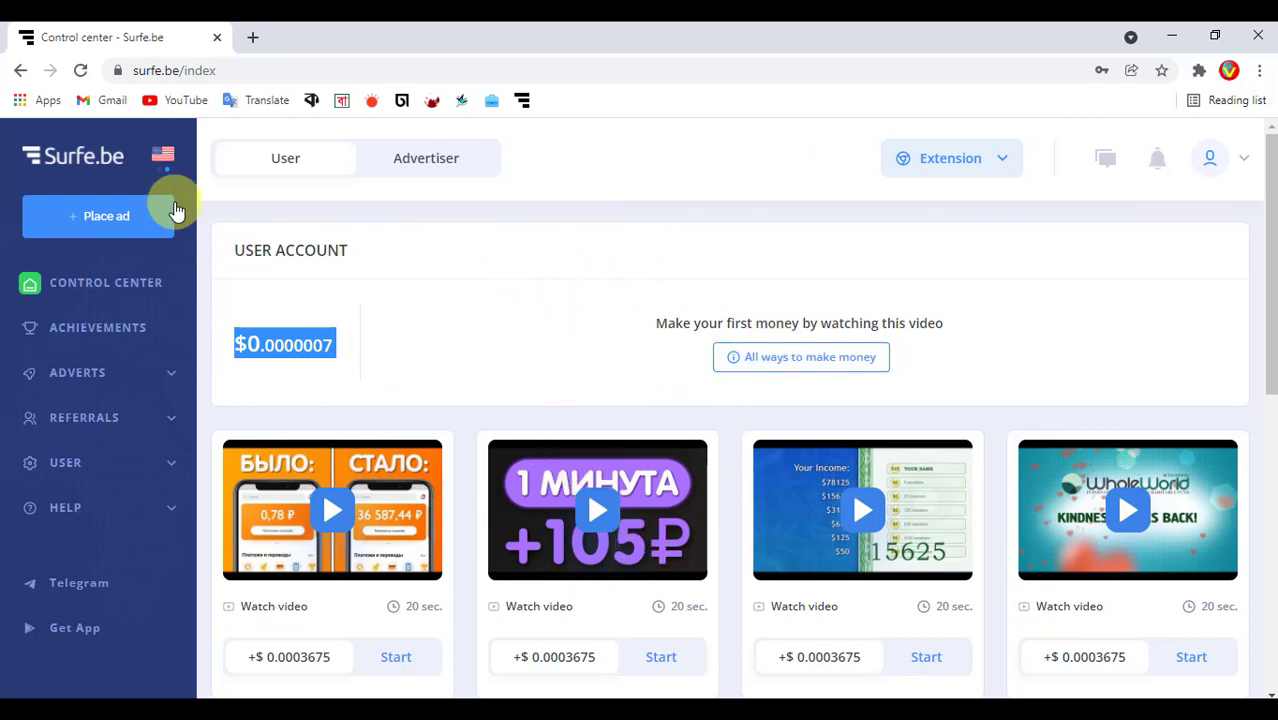
pyautogui.click(104, 300)
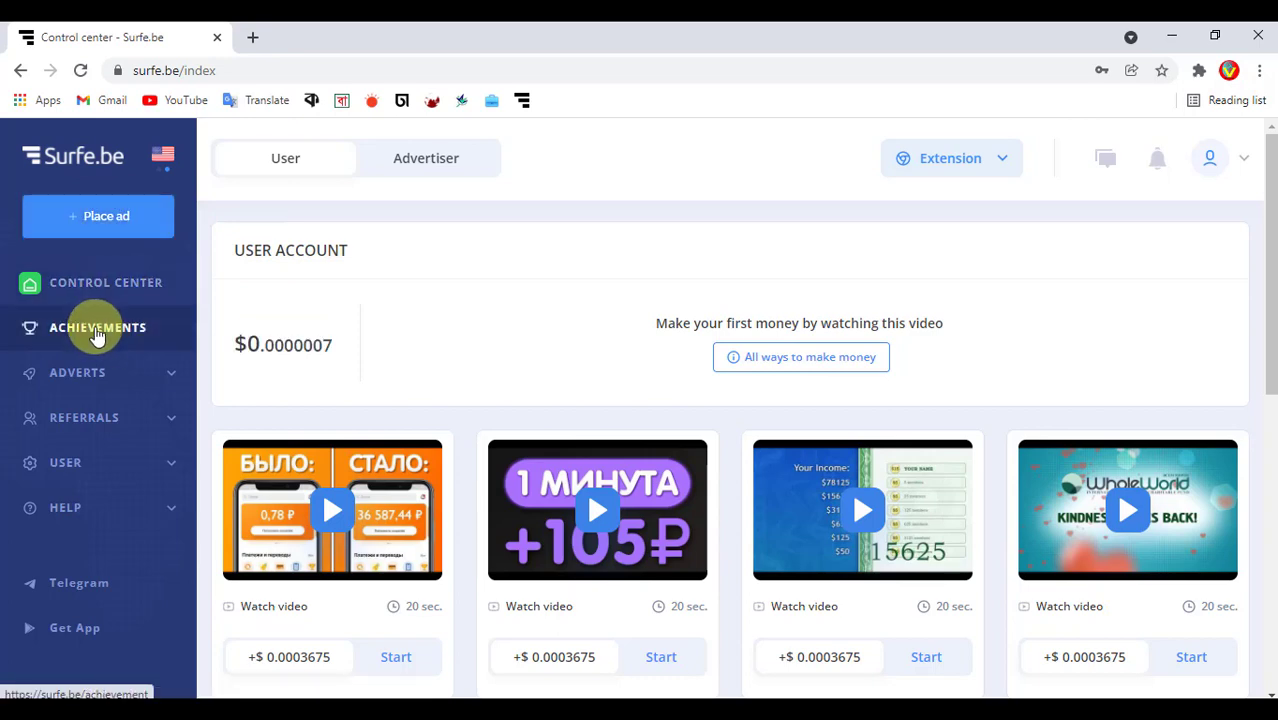
# - Open the Achievements page and look through the options under Referrals
pyautogui.click(88, 328)
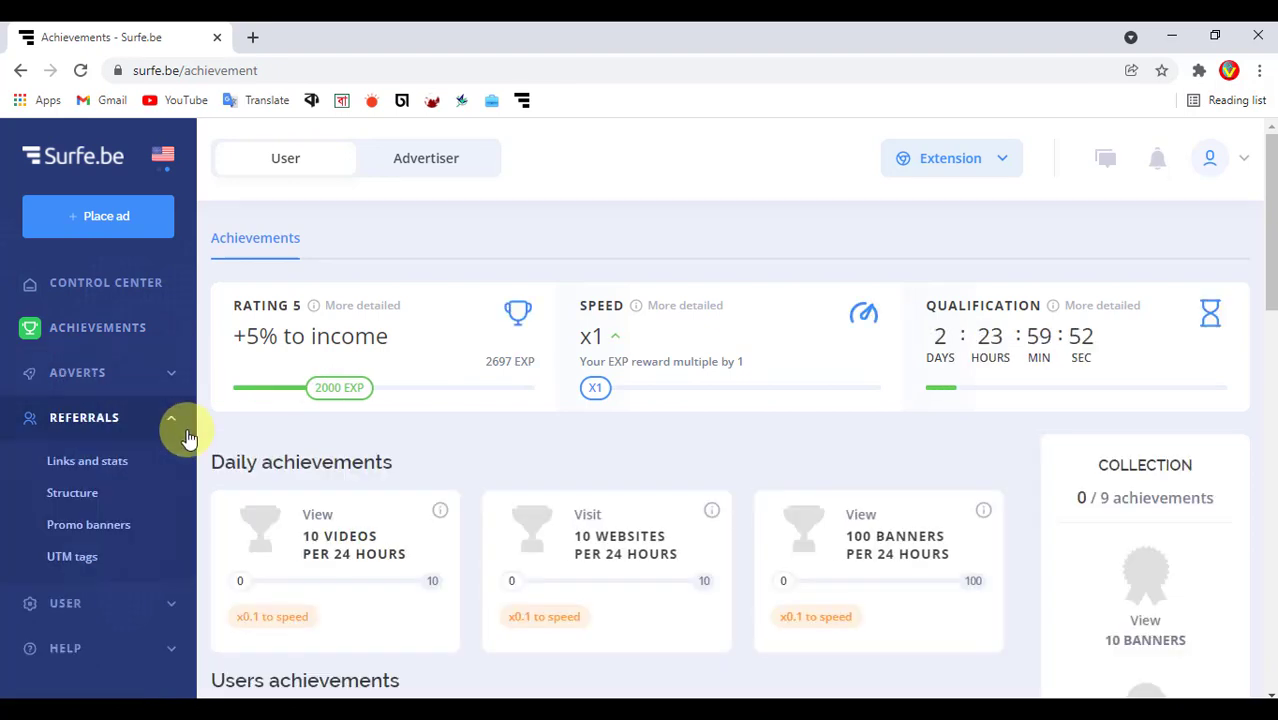
pyautogui.click(174, 418)
pyautogui.click(174, 418)
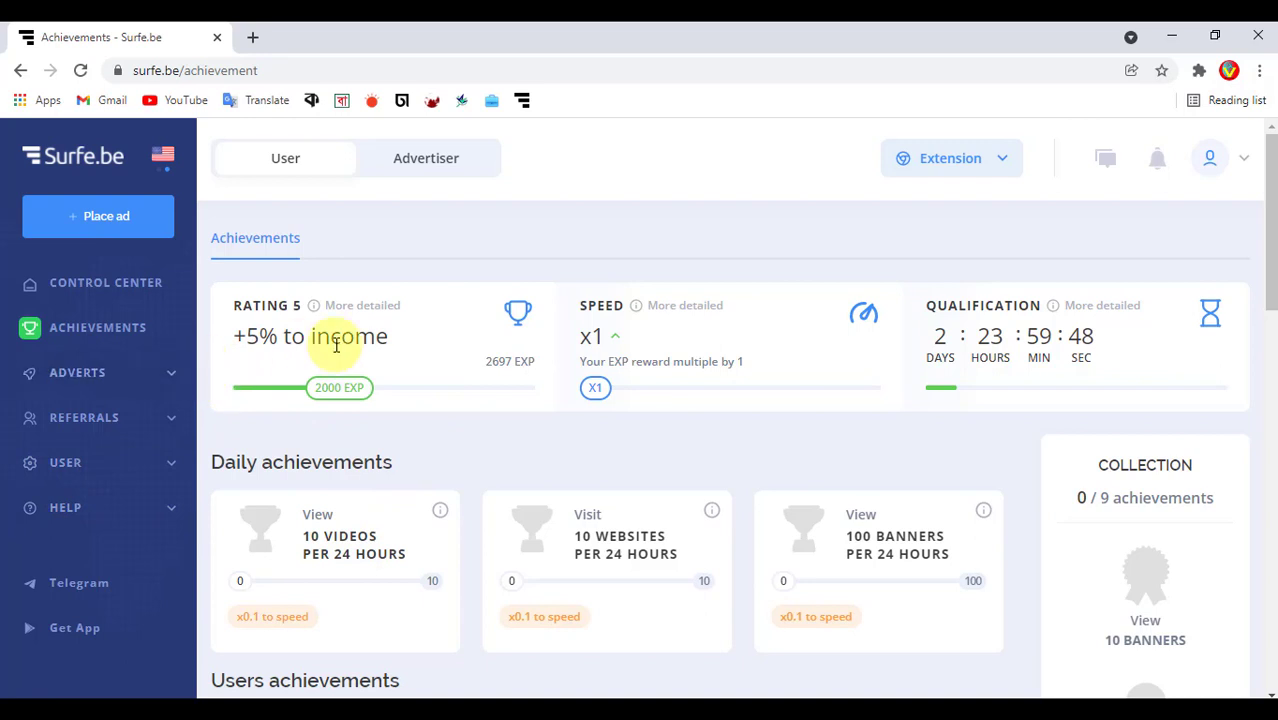
# - Return to the control center, view the advertiser account and switch back to the user account
pyautogui.click(125, 283)
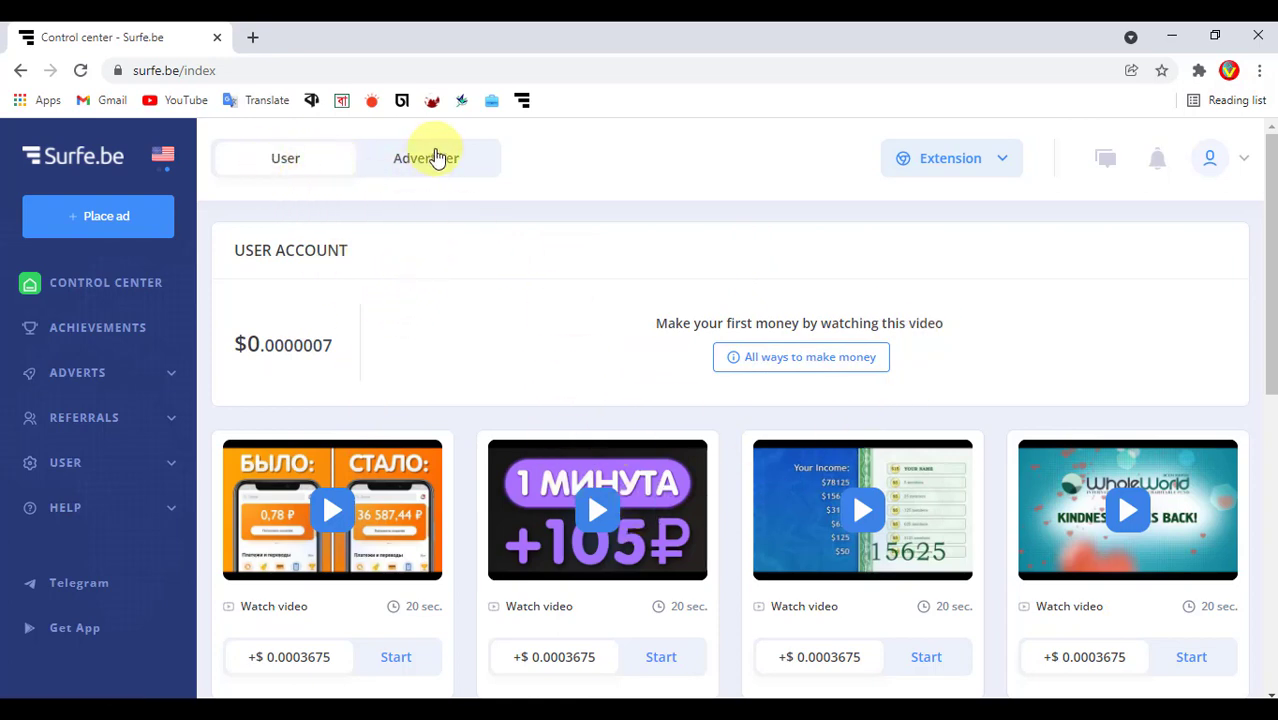
pyautogui.click(432, 158)
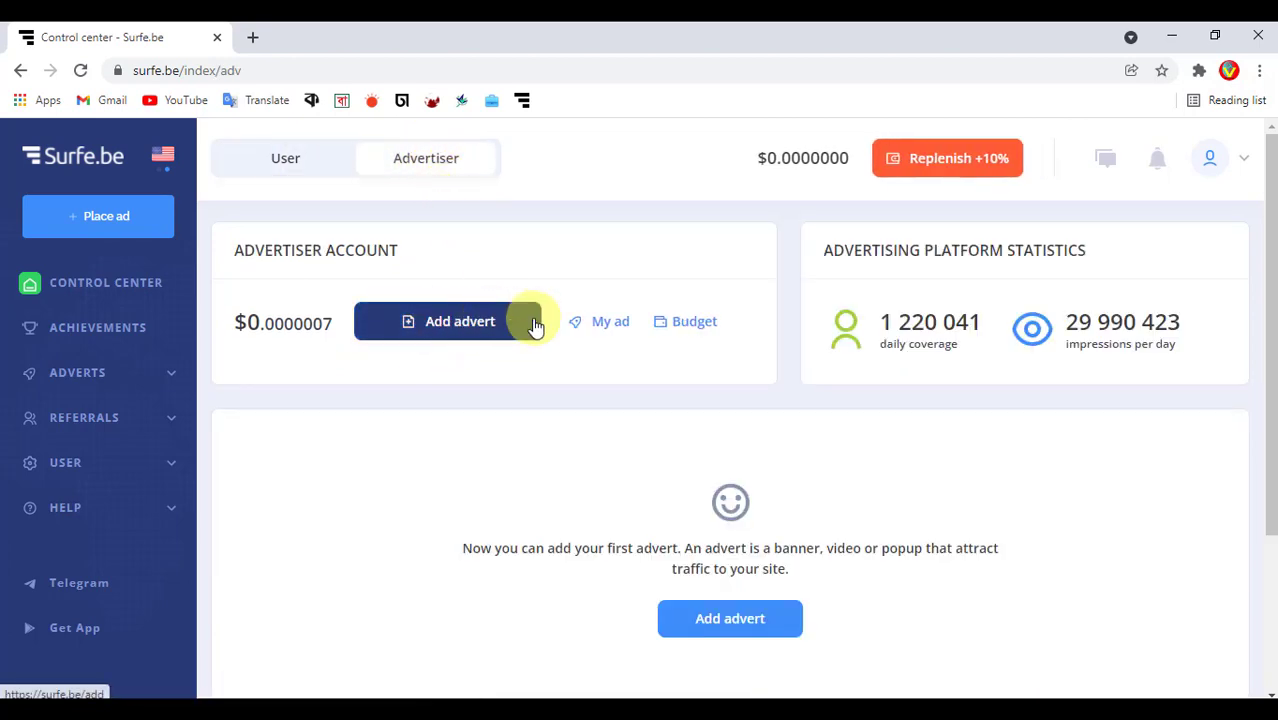
pyautogui.click(303, 168)
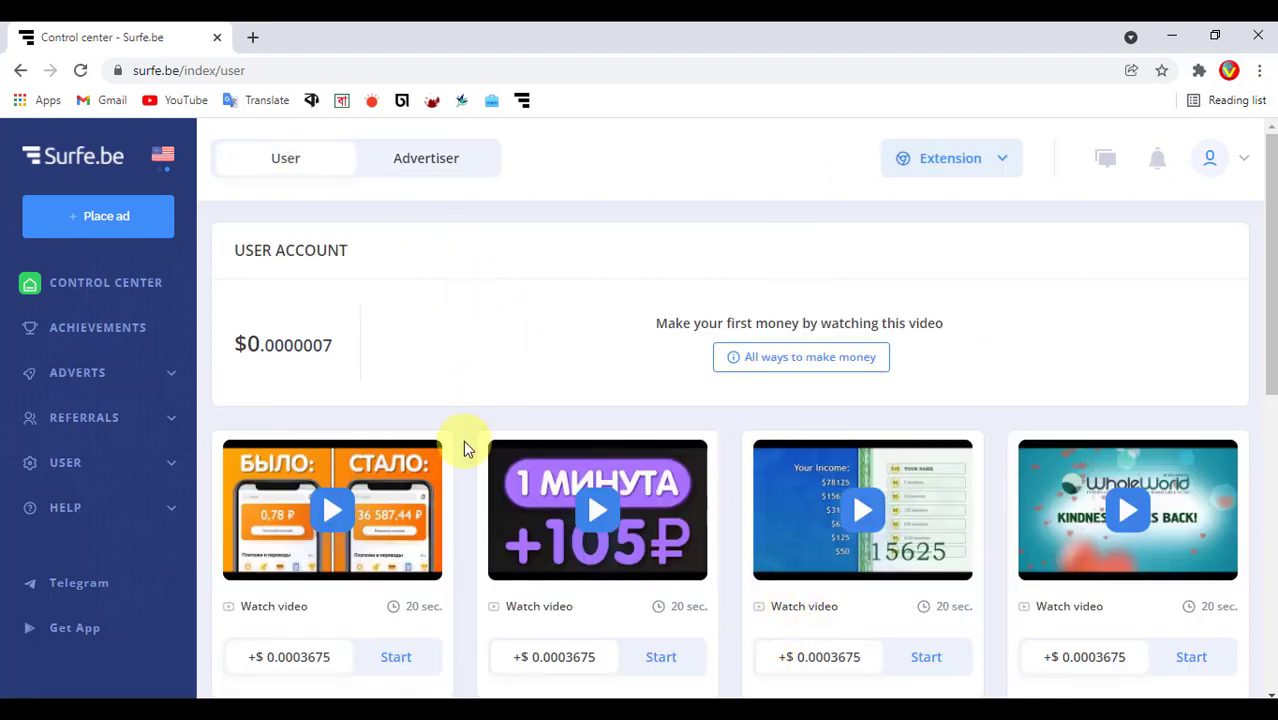
# - Check the duration and reward of the first video task and start that task
pyautogui.scroll(-1, 617, 423)
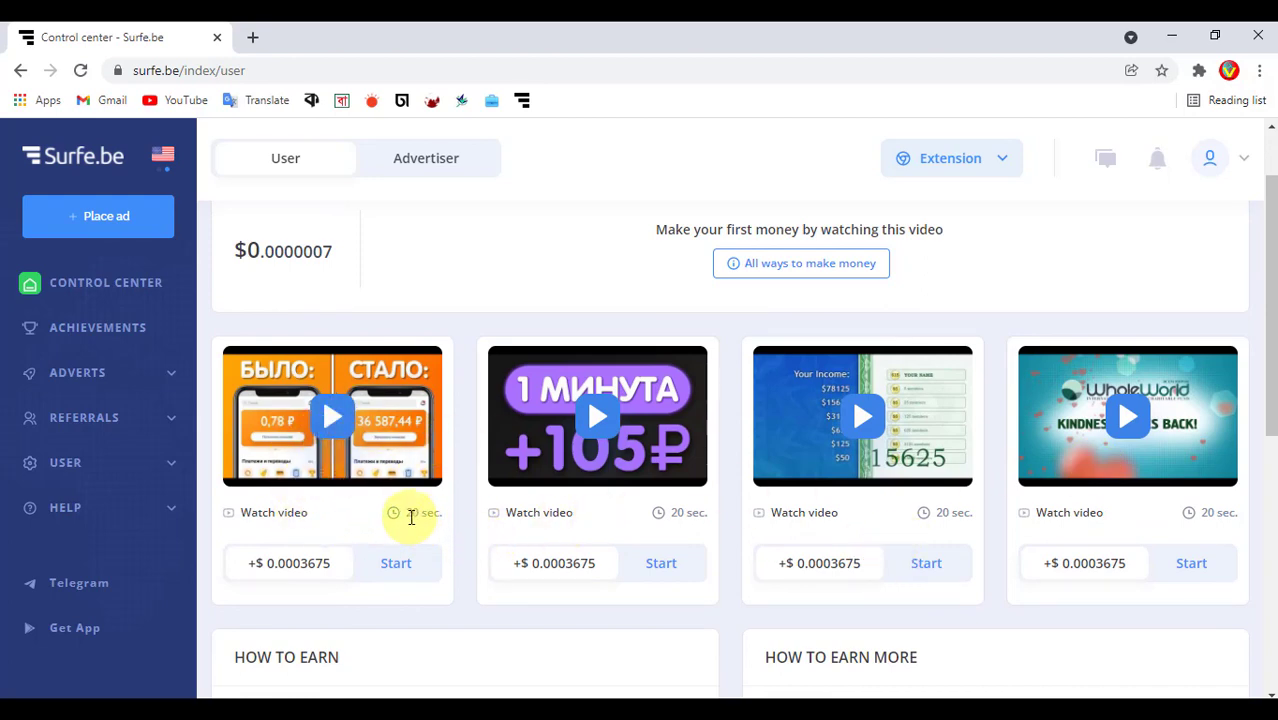
pyautogui.tripleClick(411, 517)
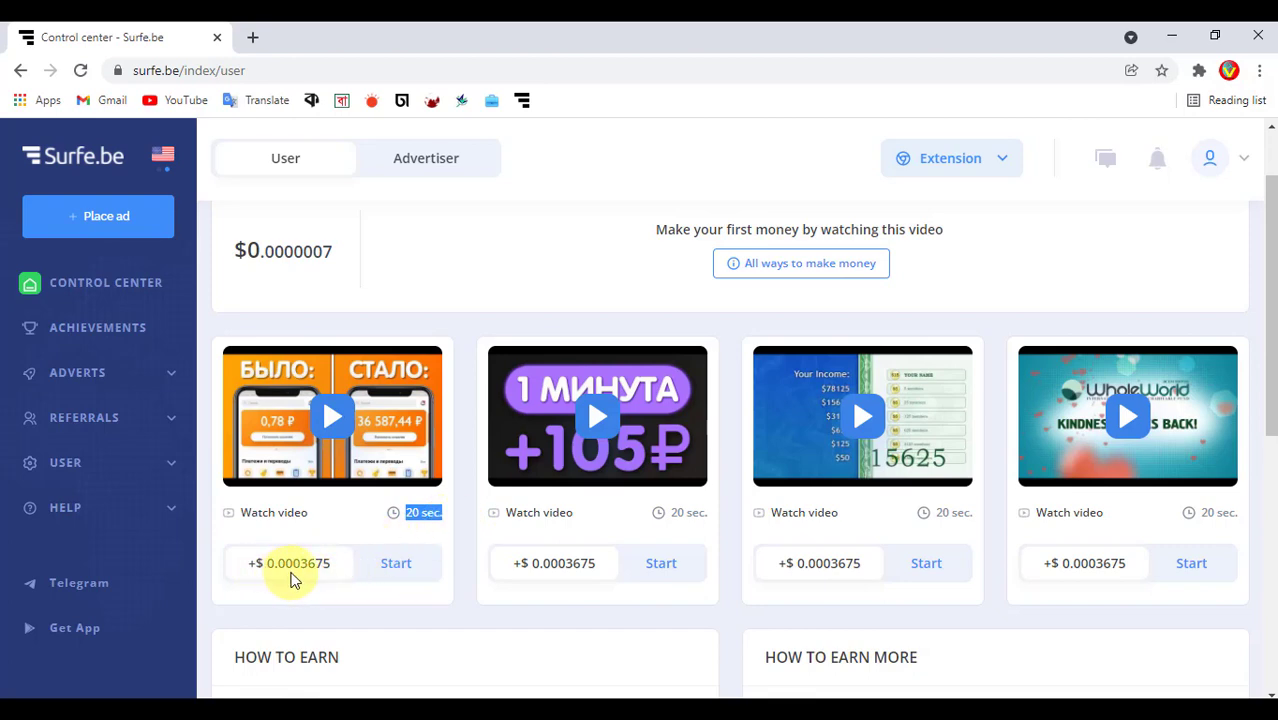
pyautogui.moveTo(292, 578); pyautogui.dragTo(337, 570)
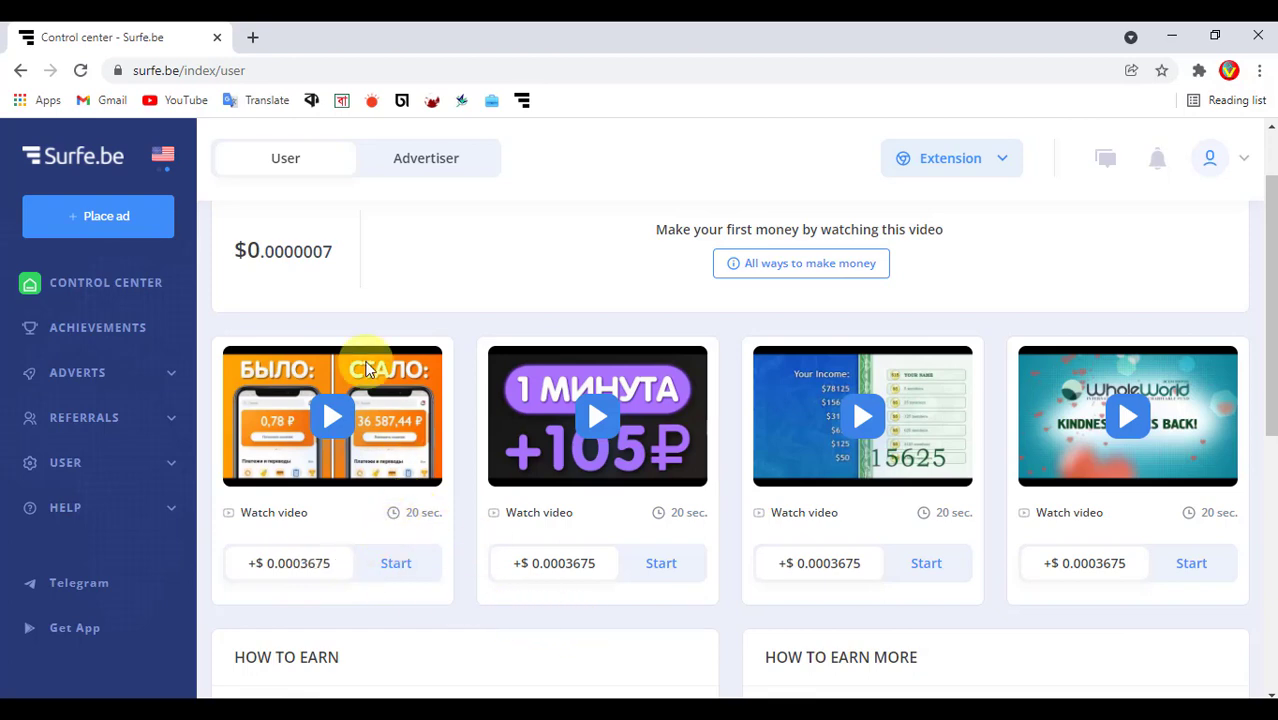
pyautogui.scroll(1, 366, 370)
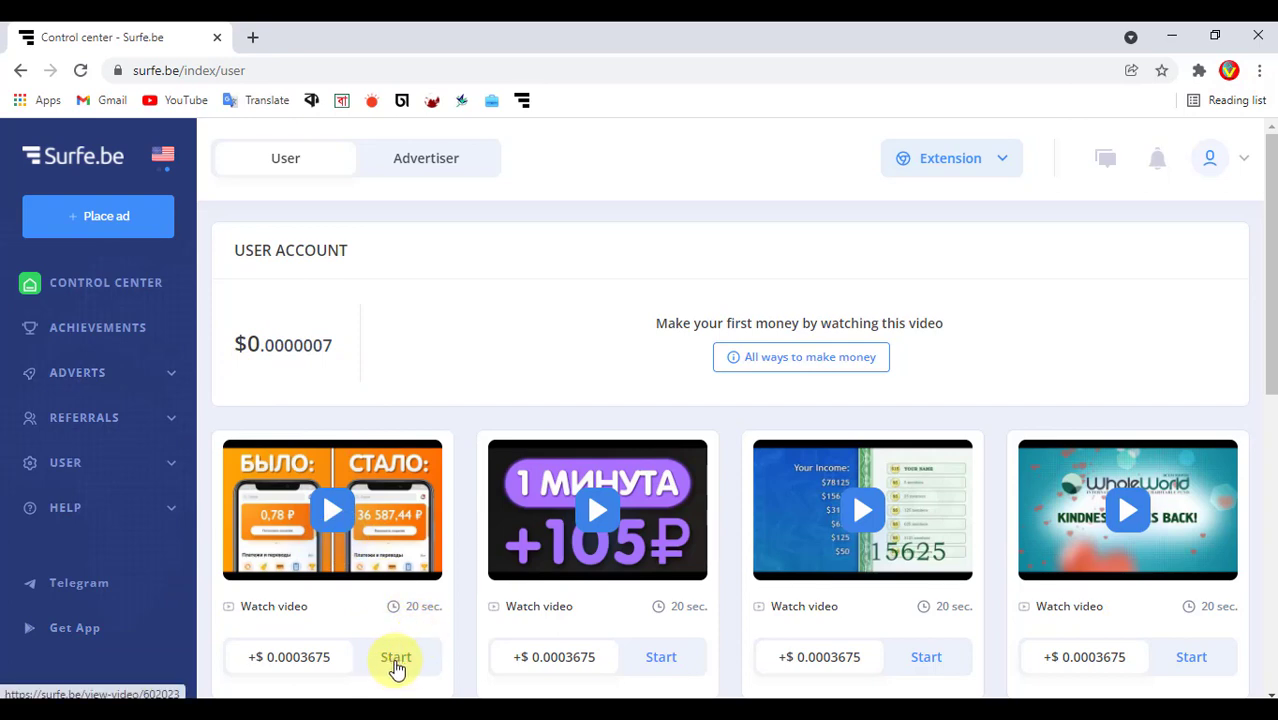
pyautogui.click(396, 660)
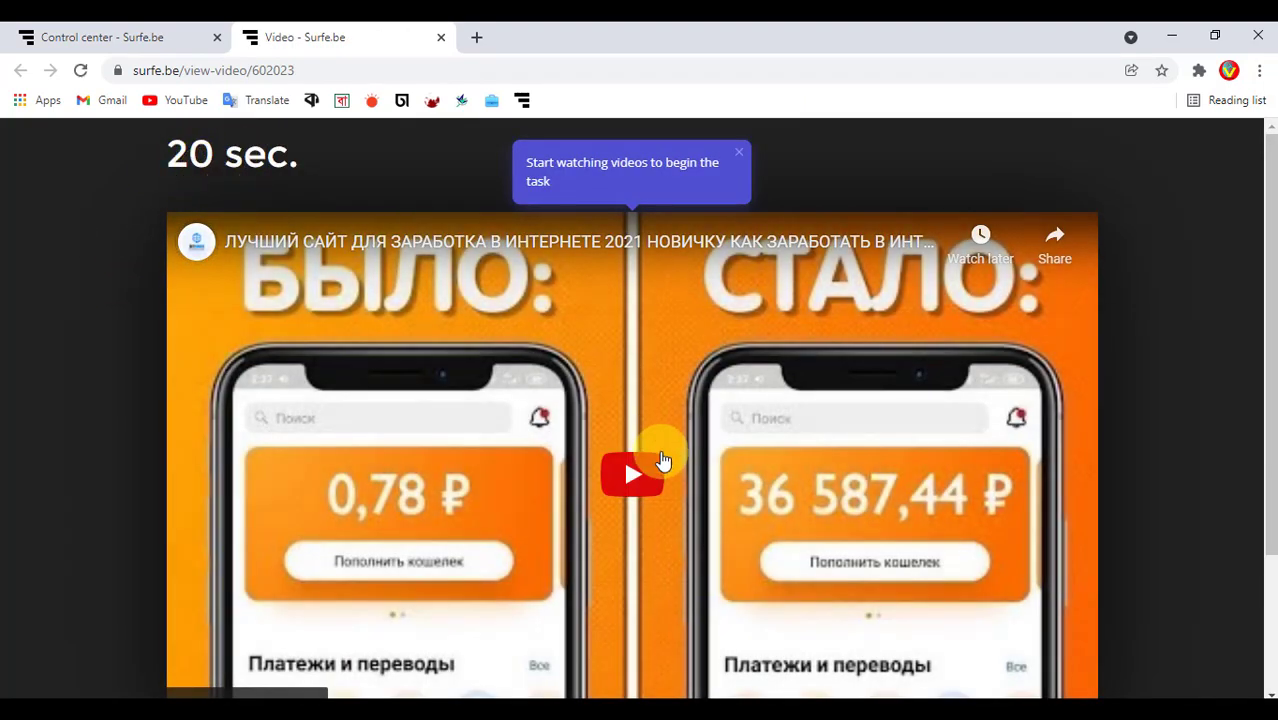
# - Play the task video and mute its sound
pyautogui.click(645, 483)
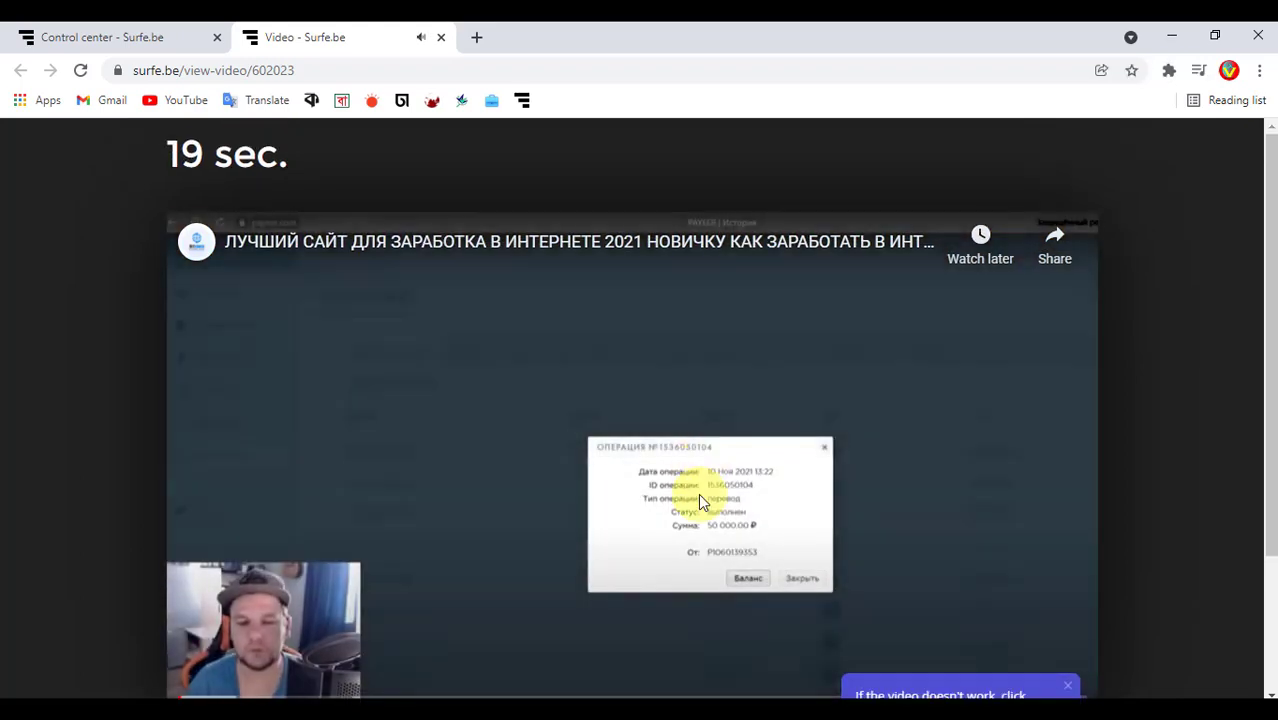
pyautogui.scroll(-1, 351, 619)
pyautogui.scroll(-1, 251, 590)
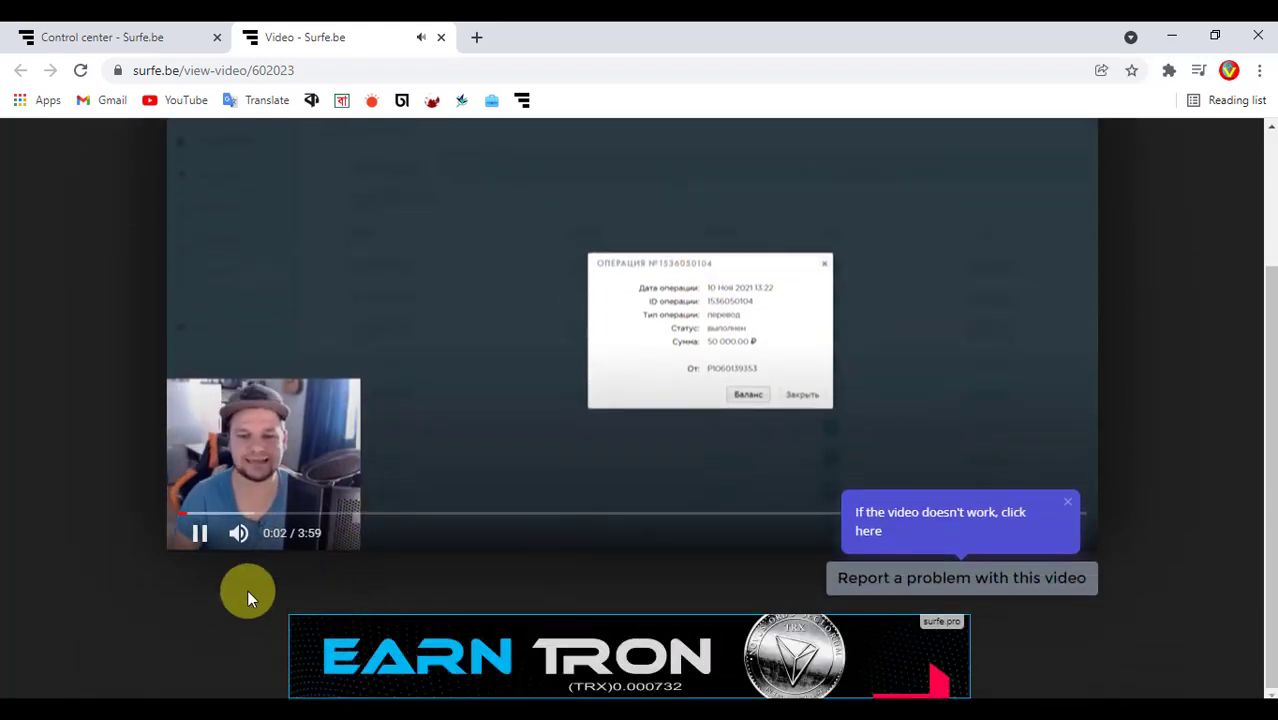
pyautogui.click(231, 533)
pyautogui.scroll(2, 533, 524)
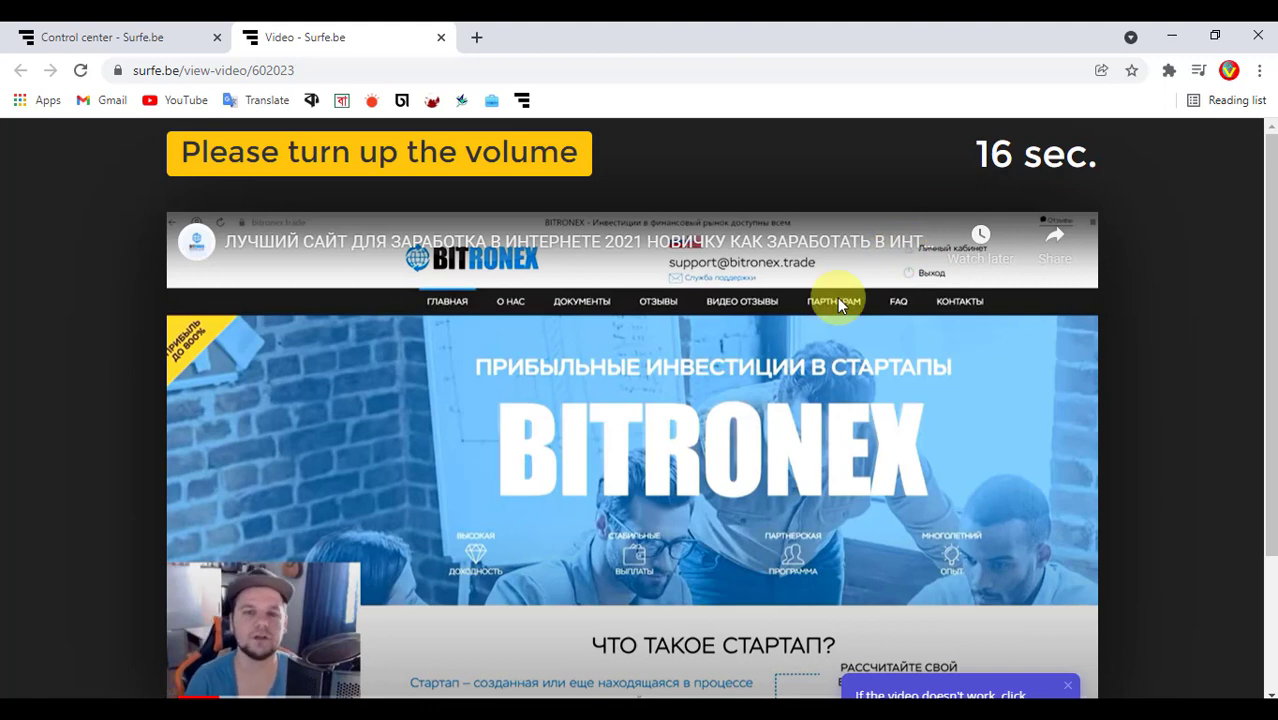
# - Unmute the task video and let it play until the 20-second countdown ends
pyautogui.scroll(-1, 837, 297)
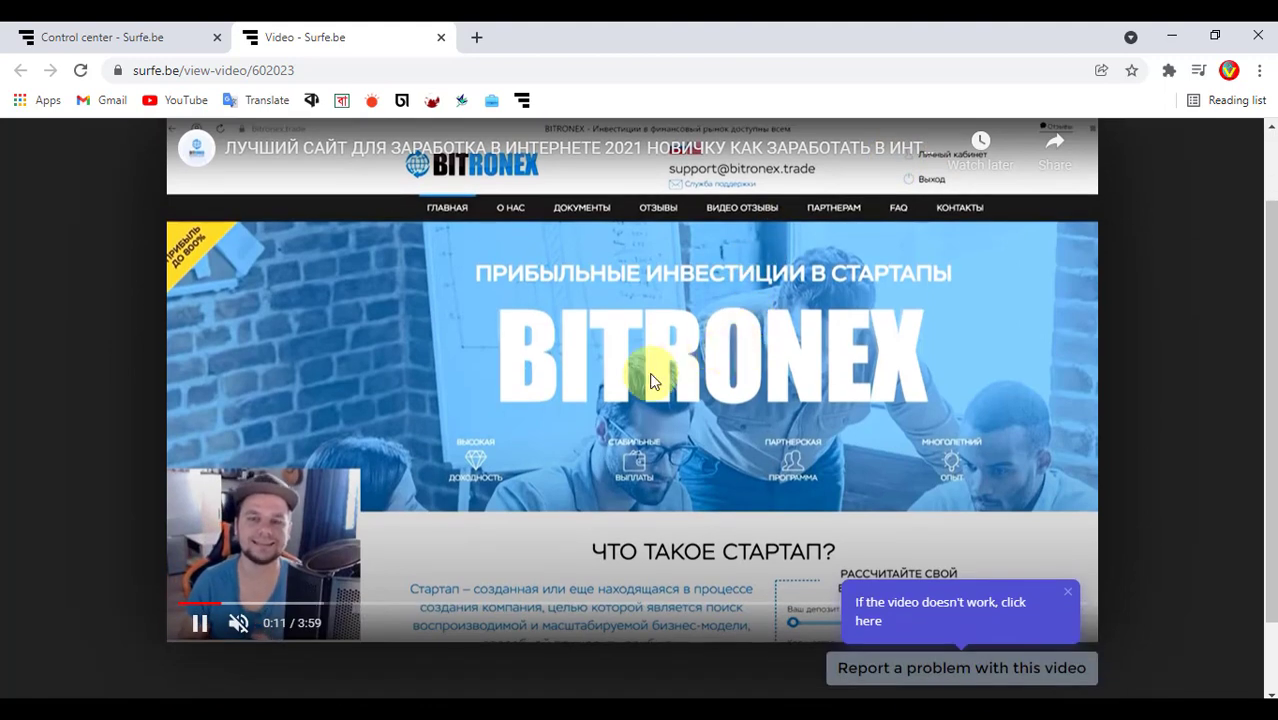
pyautogui.click(239, 626)
pyautogui.scroll(1, 451, 420)
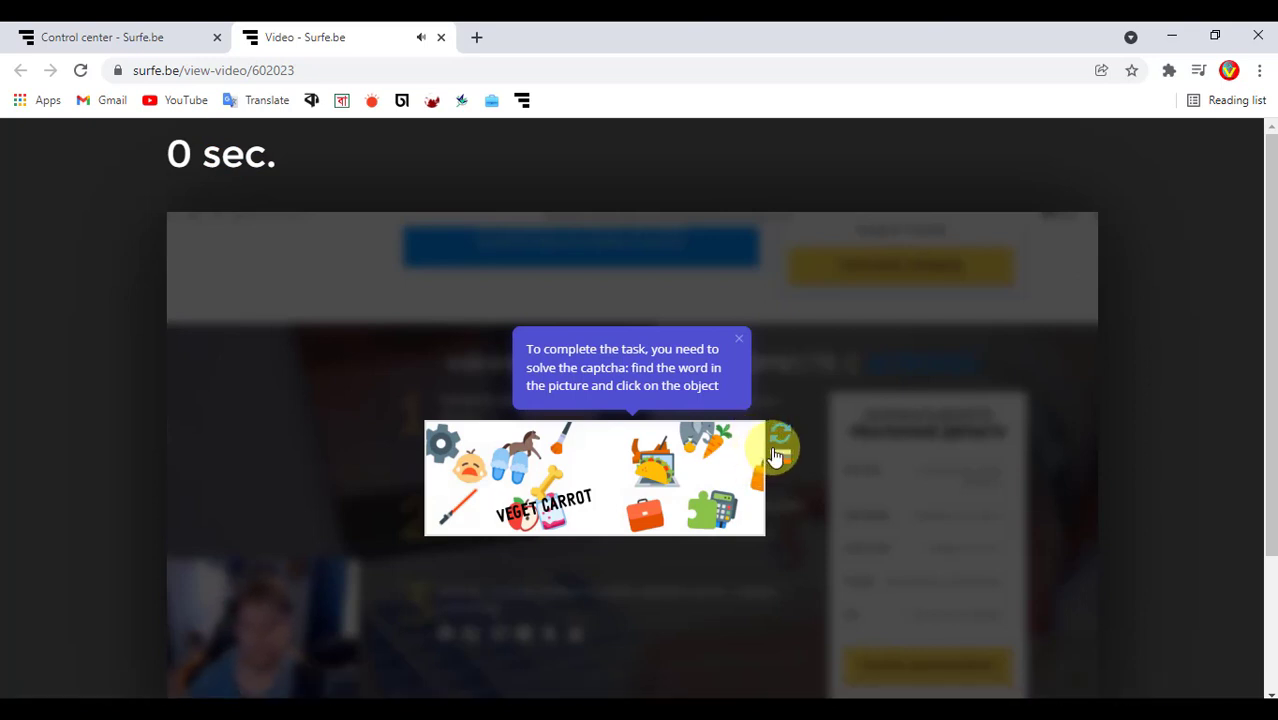
# - Load a different captcha, solve it by picking the gramophone record, and close the completed video task
pyautogui.click(776, 452)
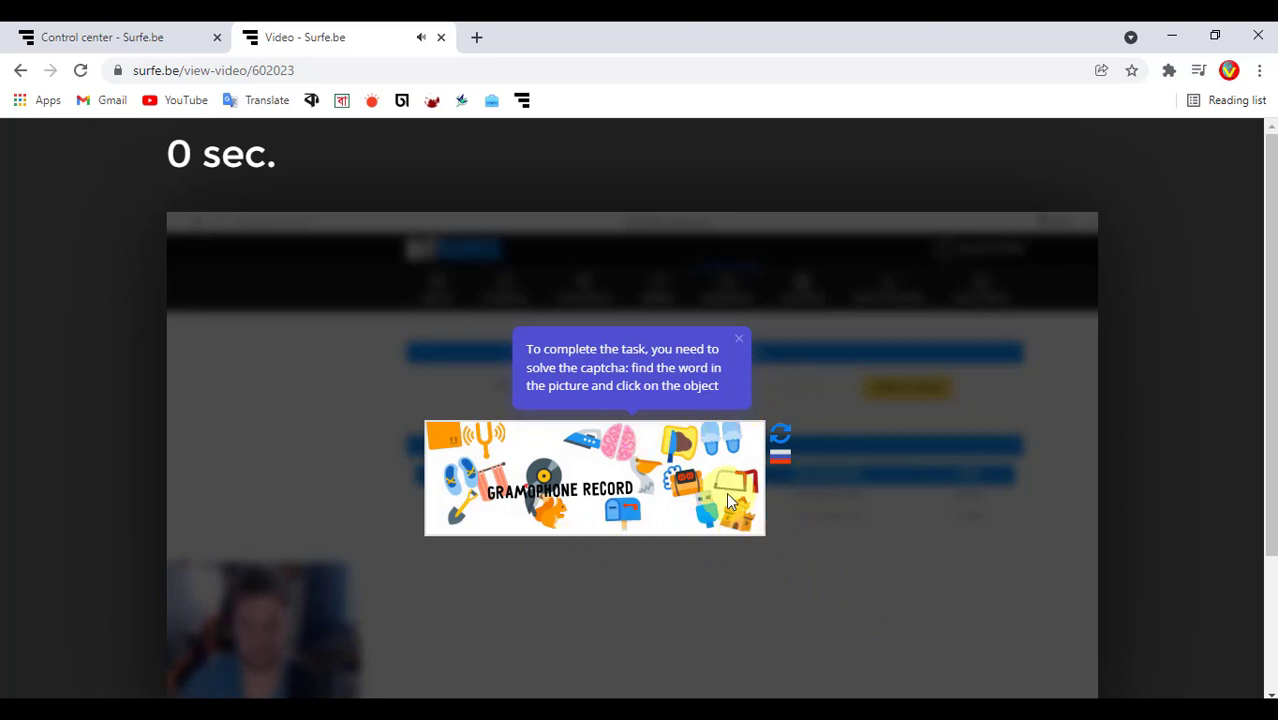
pyautogui.click(541, 478)
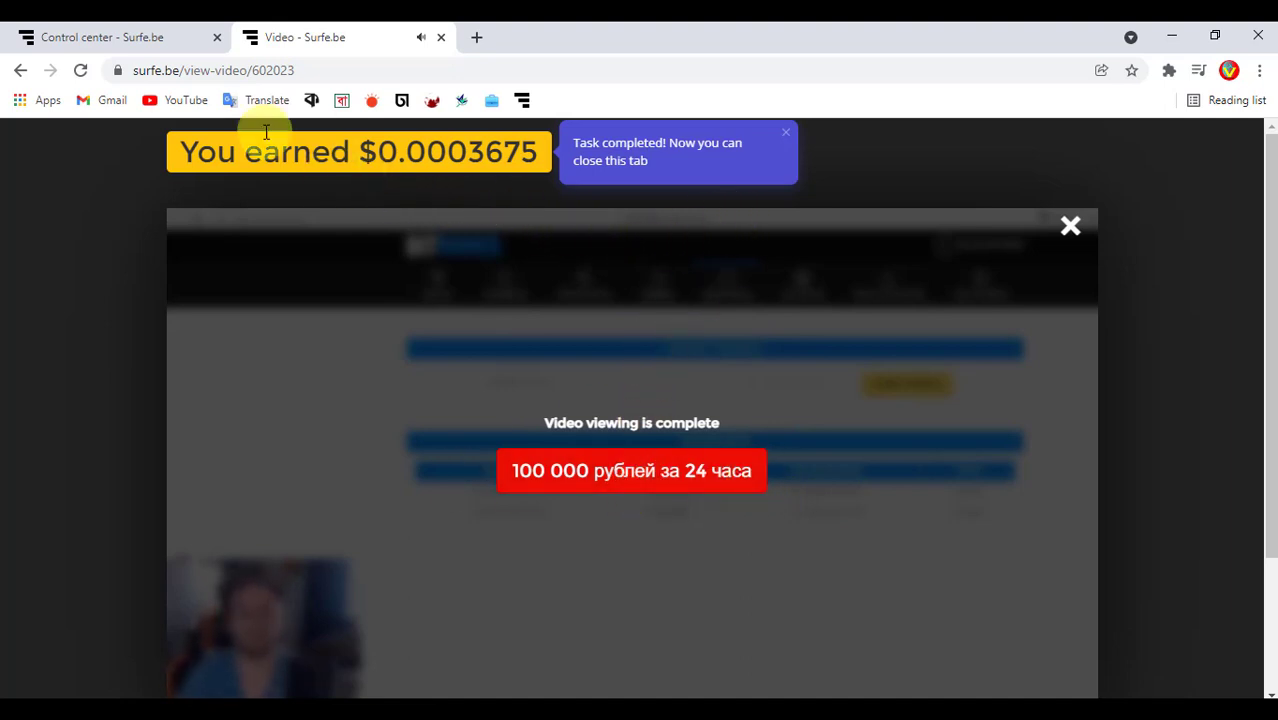
pyautogui.click(440, 38)
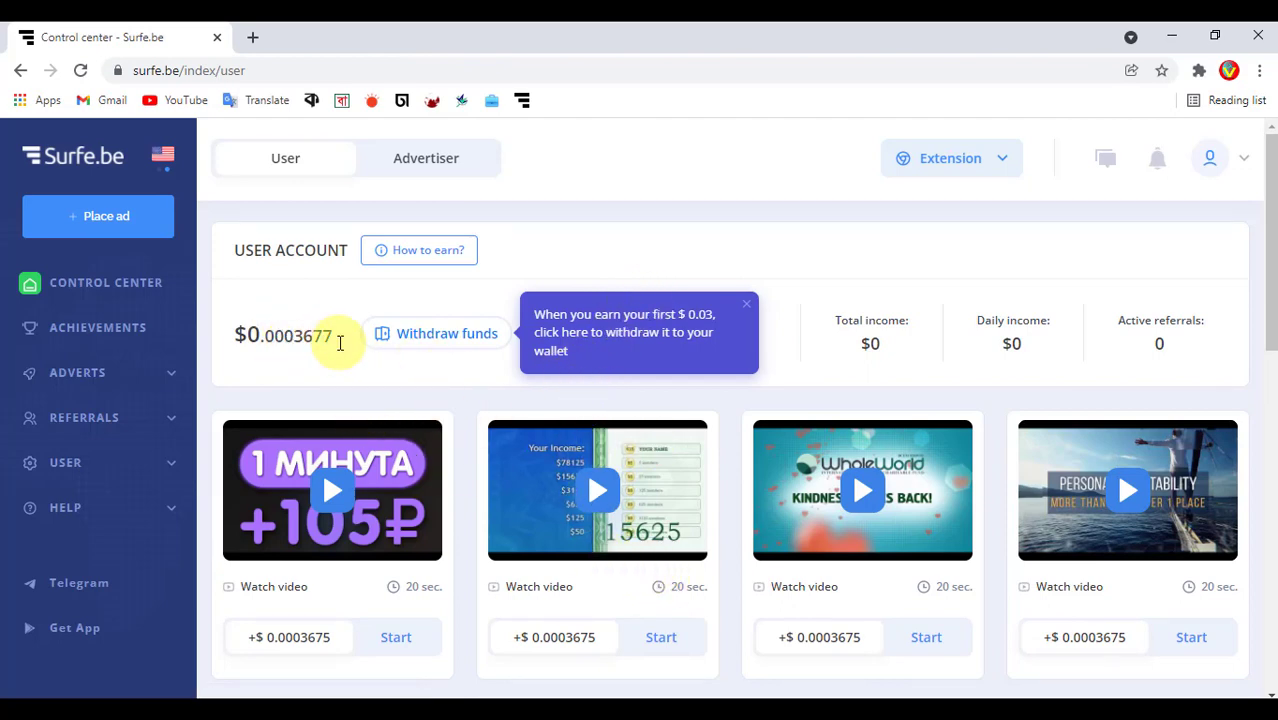
# - Dismiss the fund withdrawal hint and check the updated balance of the user account
pyautogui.moveTo(340, 343); pyautogui.dragTo(293, 340)
pyautogui.click(390, 370)
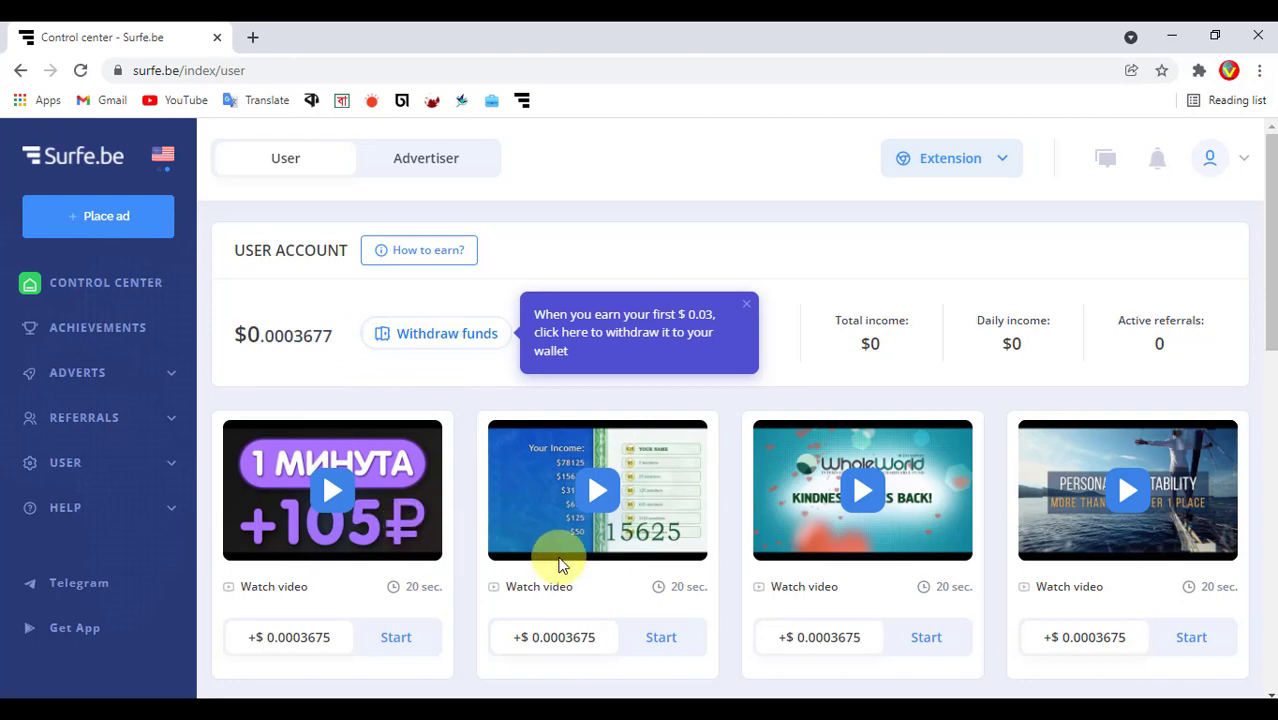
pyautogui.click(747, 306)
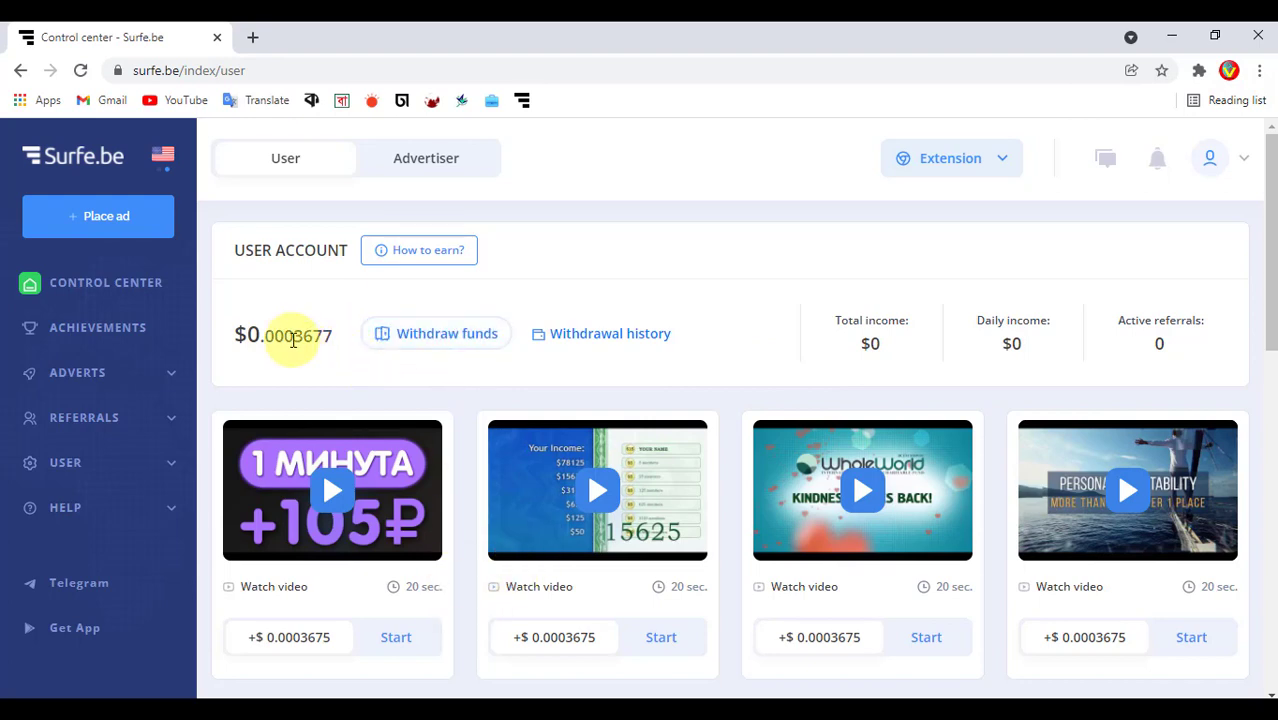
pyautogui.moveTo(299, 339); pyautogui.dragTo(326, 338)
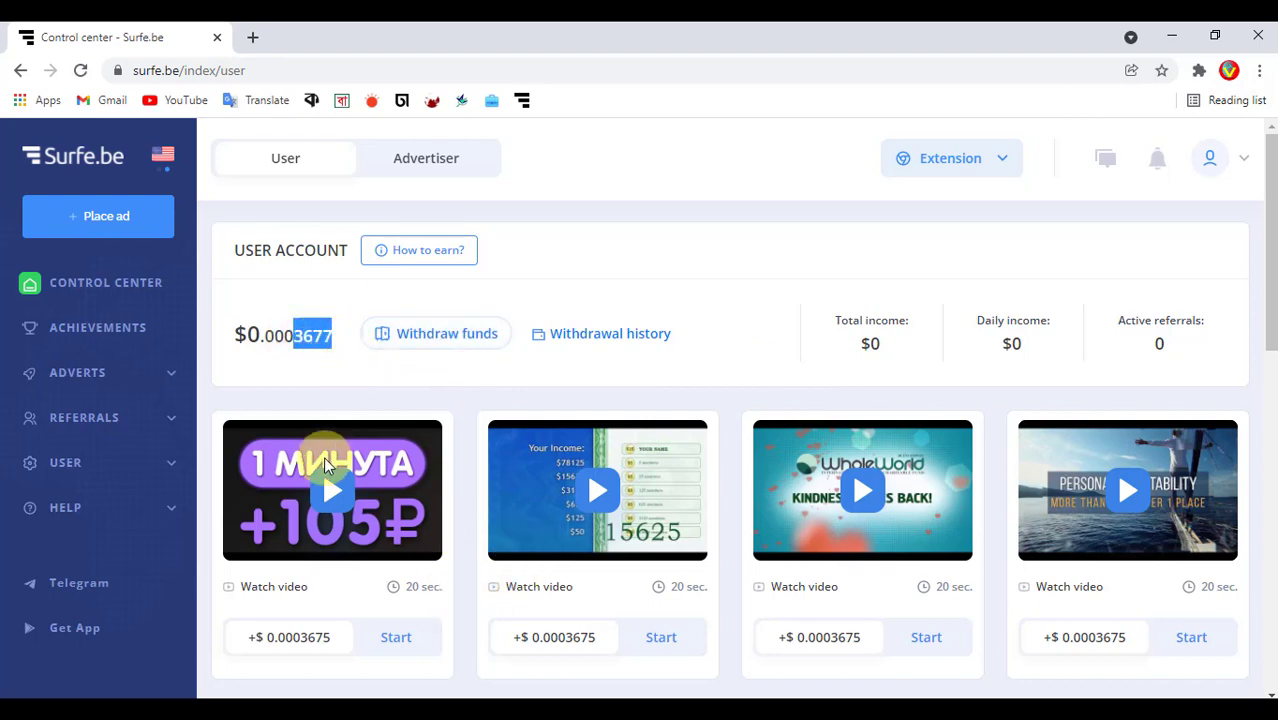